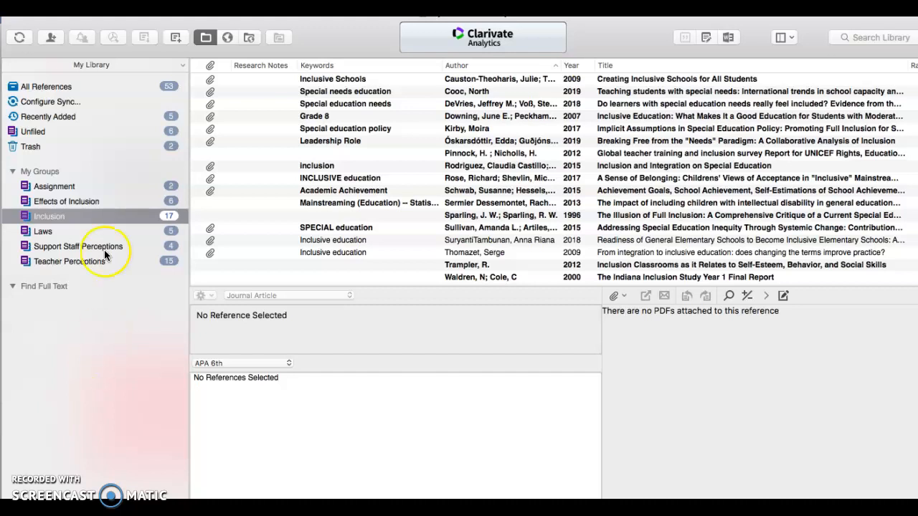
Create a new group named EndNote Example under My Groups.
{"action": "left_click", "coordinate": [46, 171]}
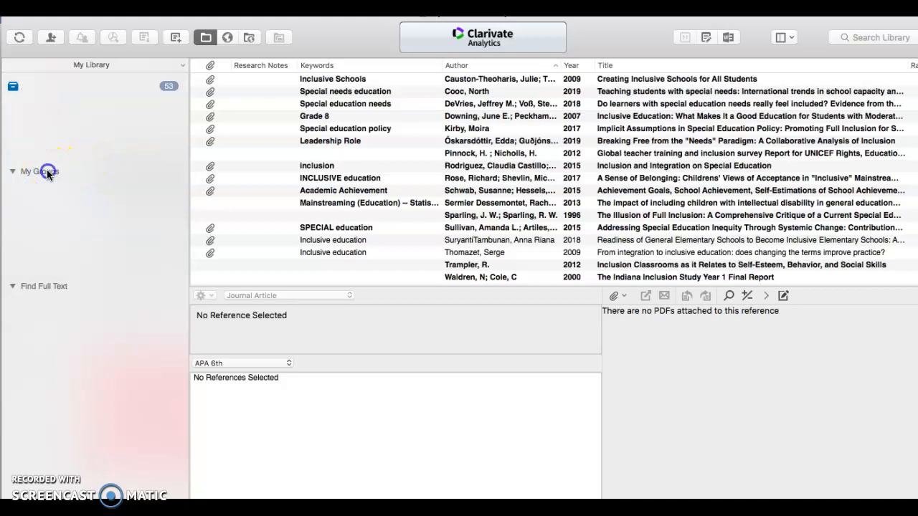
{"action": "right_click", "coordinate": [48, 174]}
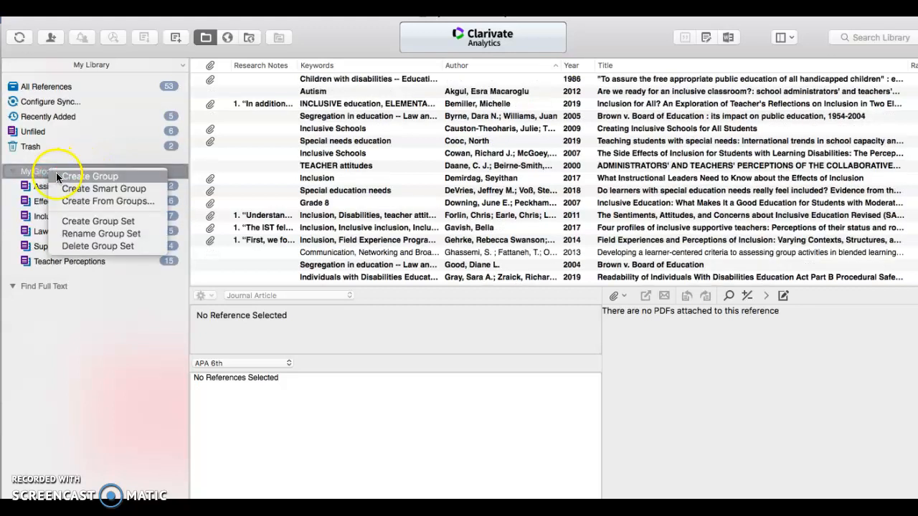
{"action": "left_click", "coordinate": [62, 176]}
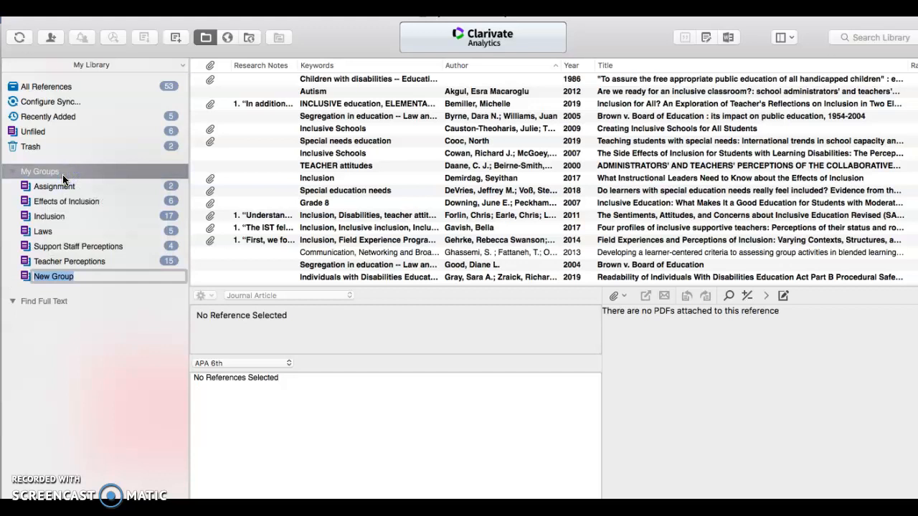
{"action": "type", "text": "EndNote Example"}
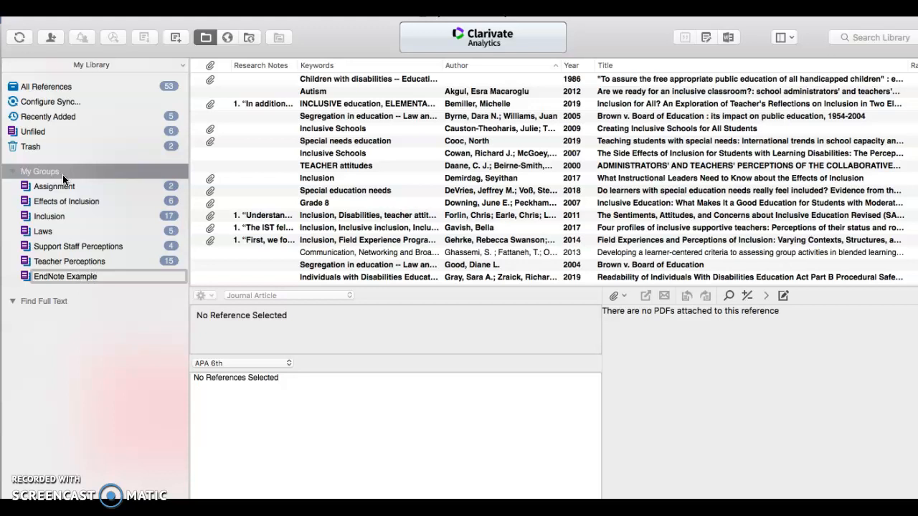
{"action": "key", "text": "Return"}
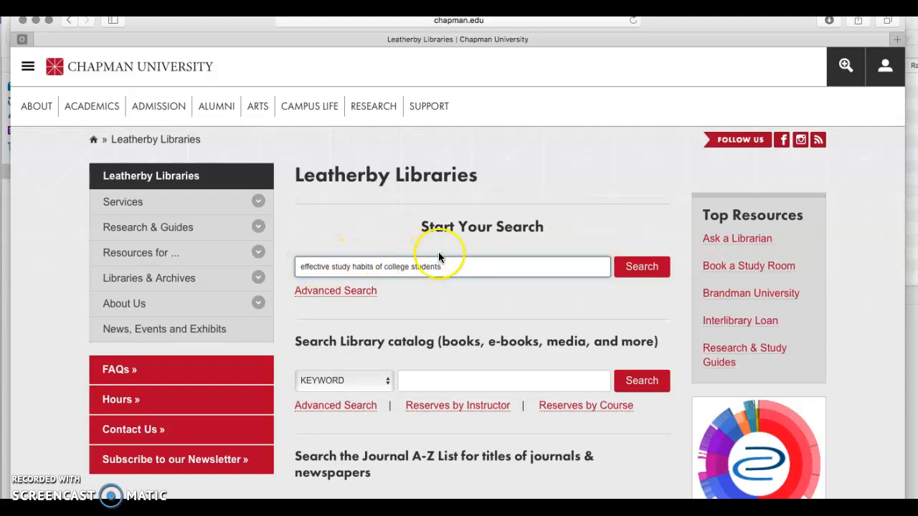
Search the Leatherby Libraries website for effective study habits of college students, limited to Academic Journals and Scholarly (Peer Reviewed) Journals.
{"action": "left_click", "coordinate": [642, 276]}
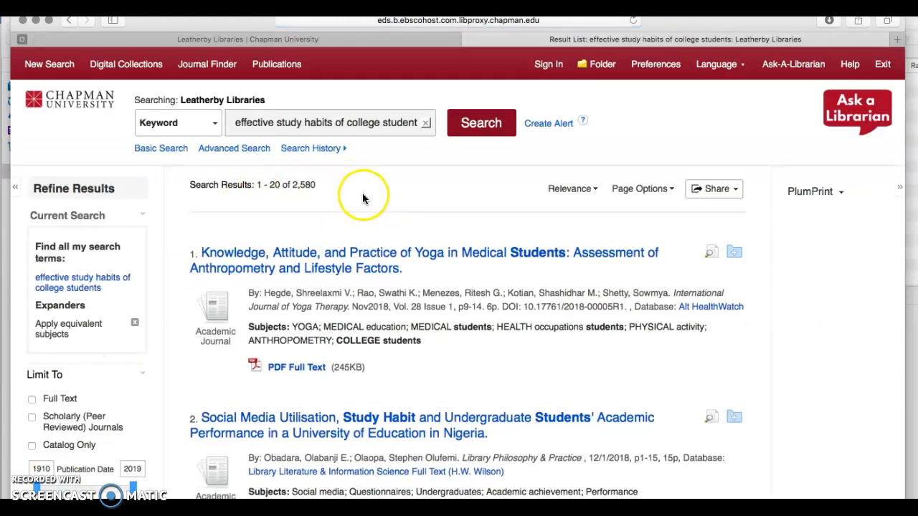
{"action": "scroll", "coordinate": [361, 199], "scroll_direction": "down", "scroll_amount": 5}
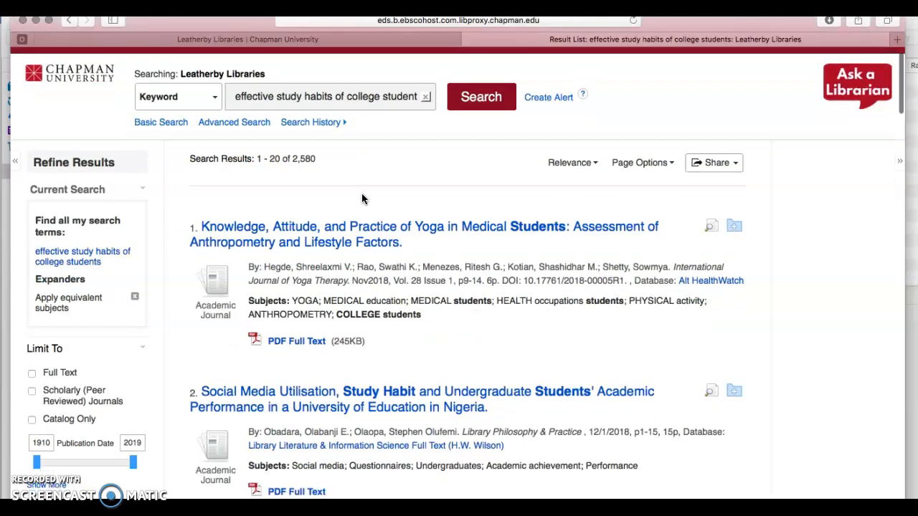
{"action": "scroll", "coordinate": [362, 198], "scroll_direction": "down", "scroll_amount": 2}
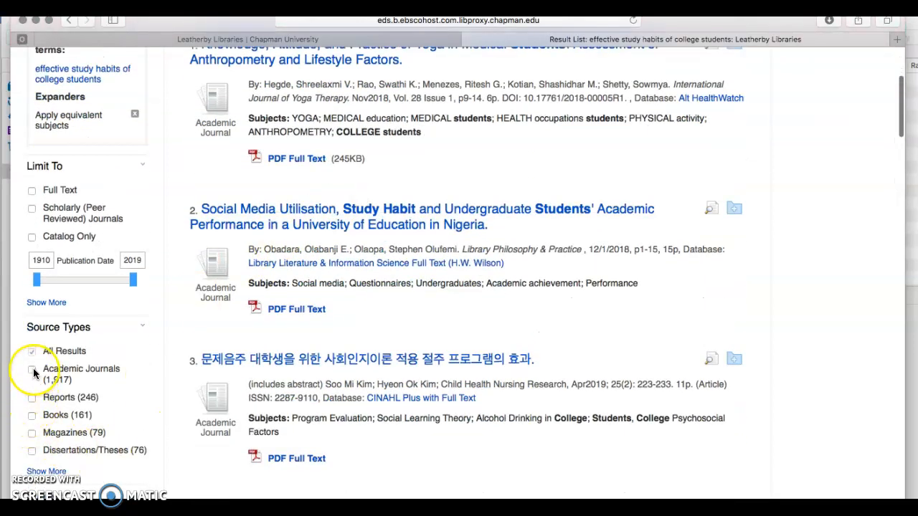
{"action": "left_click", "coordinate": [38, 209]}
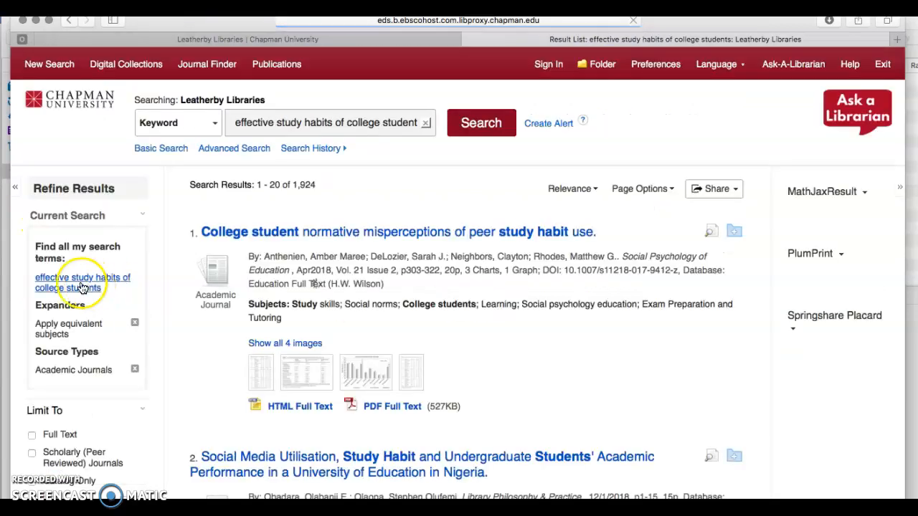
{"action": "left_click", "coordinate": [32, 452]}
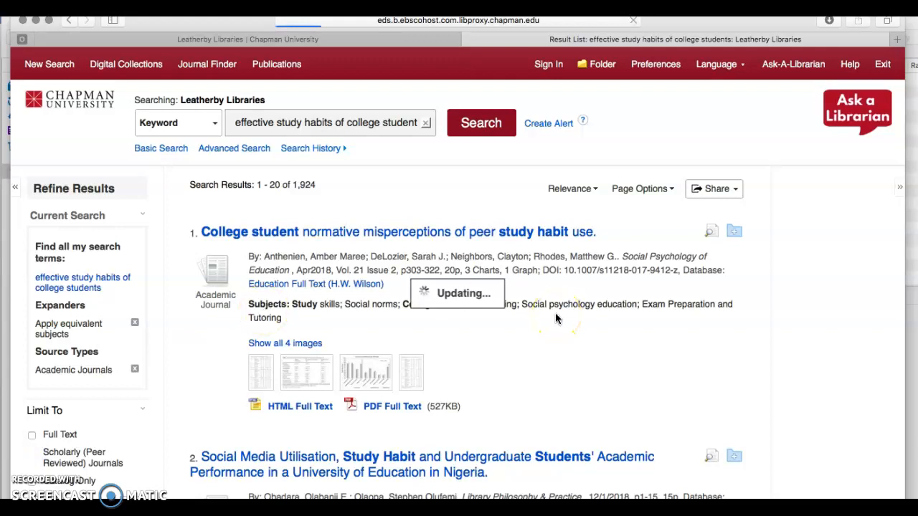
{"action": "scroll", "coordinate": [556, 313], "scroll_direction": "down", "scroll_amount": 3}
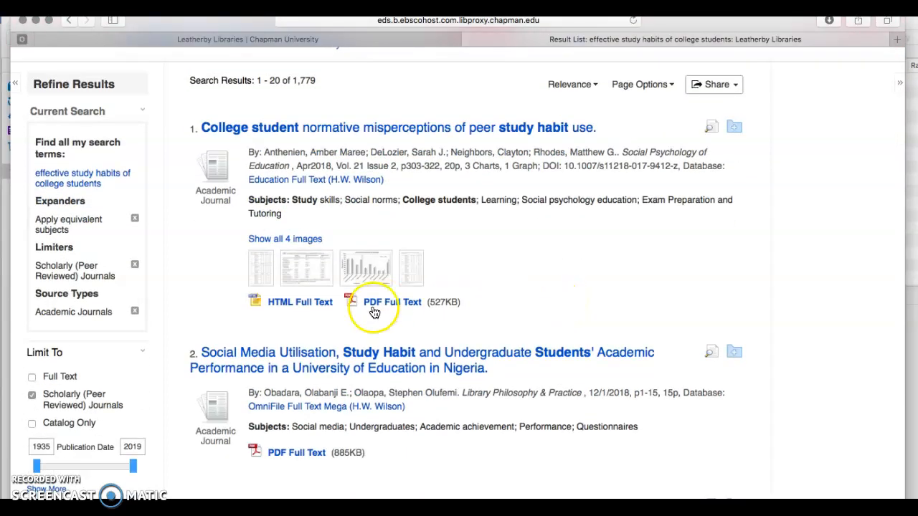
Add the article on social media utilisation and study habit in Nigeria to the folder and open the folder's contents.
{"action": "left_click", "coordinate": [735, 354]}
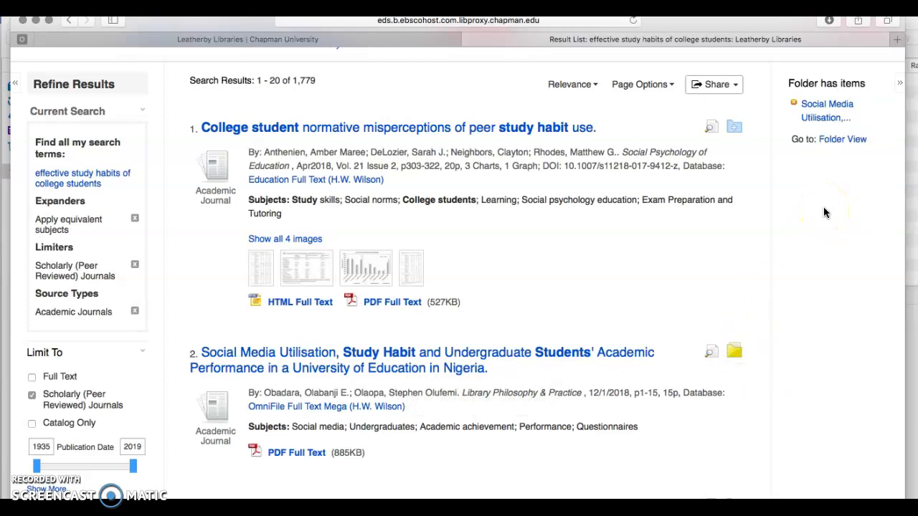
{"action": "scroll", "coordinate": [823, 209], "scroll_direction": "up", "scroll_amount": 3}
{"action": "left_click", "coordinate": [601, 67]}
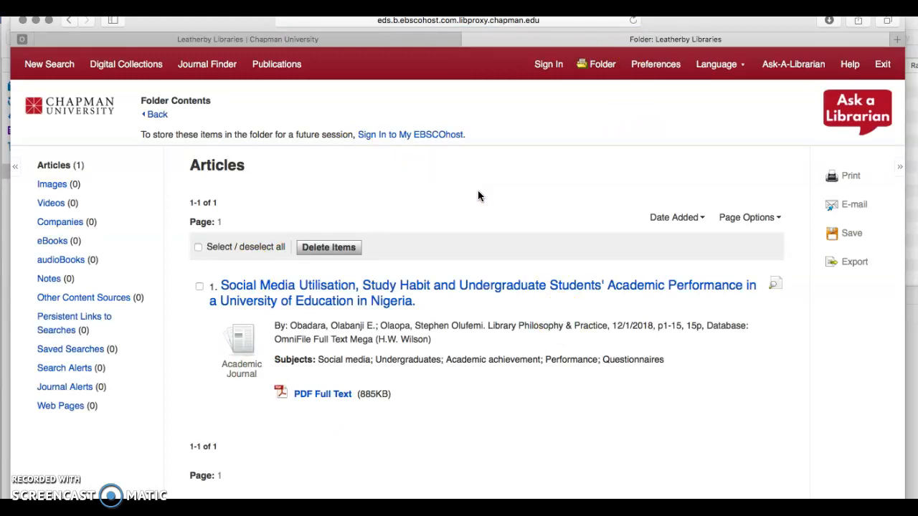
Export the folder's social media article citation as a Direct Export in RIS Format file.
{"action": "left_click", "coordinate": [200, 287]}
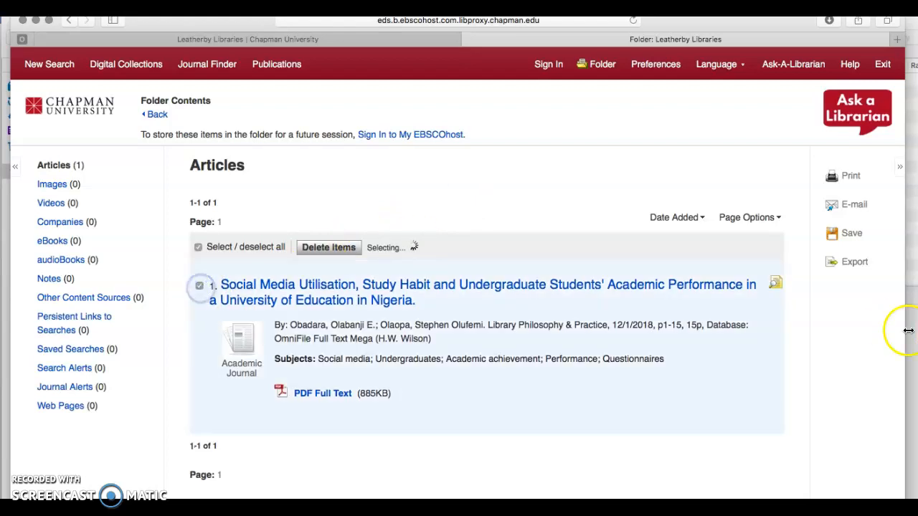
{"action": "left_click", "coordinate": [856, 263]}
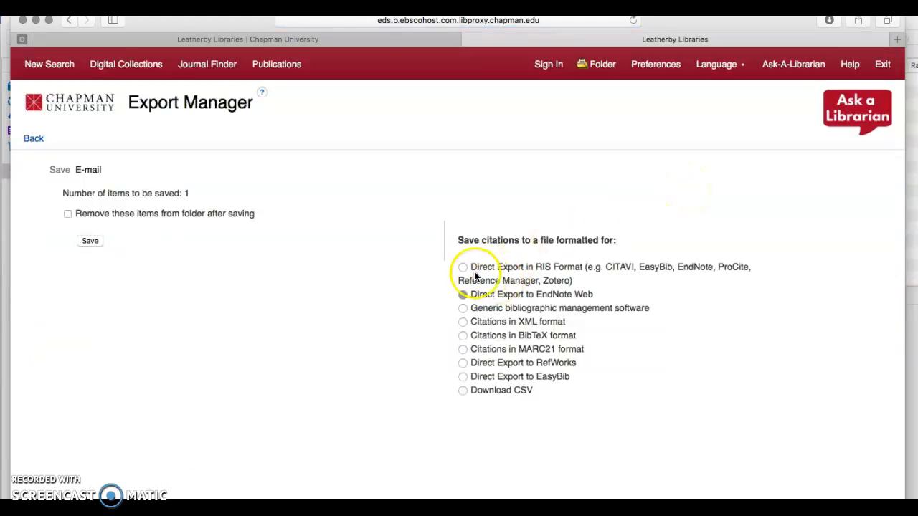
{"action": "left_click", "coordinate": [463, 269]}
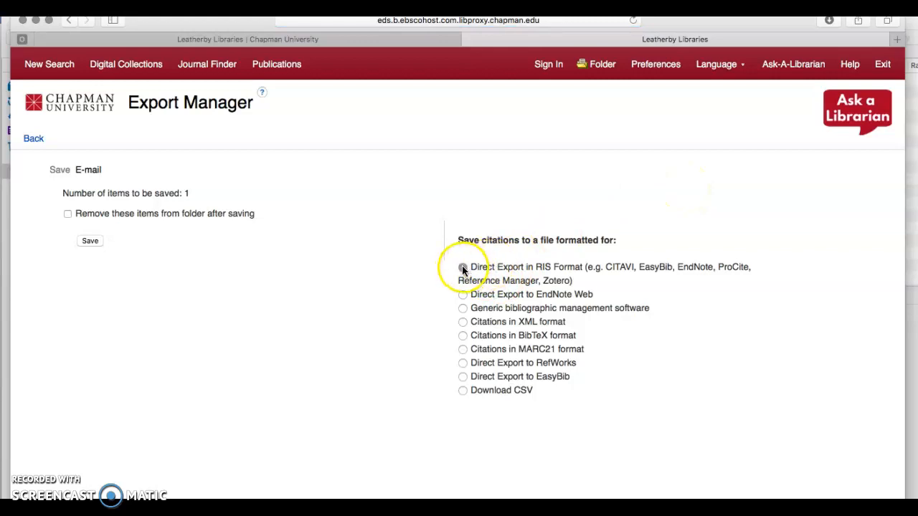
{"action": "left_click", "coordinate": [89, 241]}
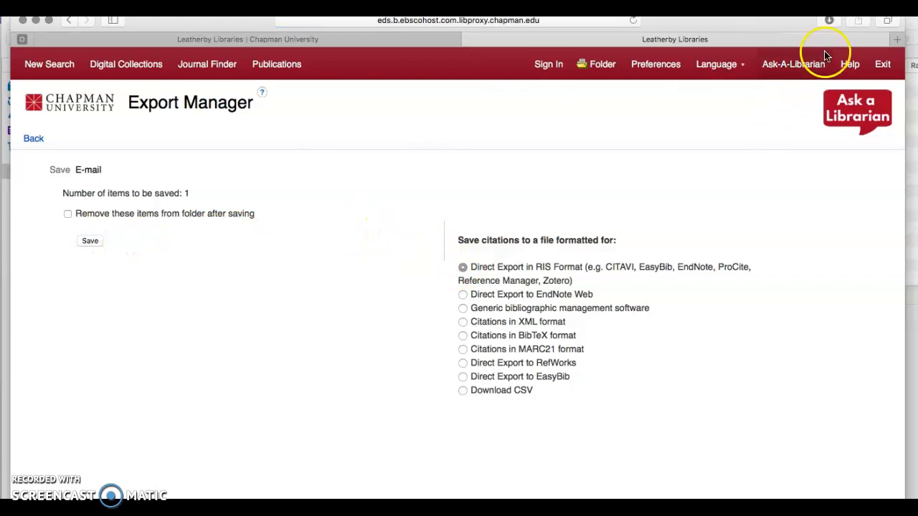
Import the downloaded delivery-31.ris into EndNote and add the imported reference to the EndNote Example group.
{"action": "left_click", "coordinate": [829, 21]}
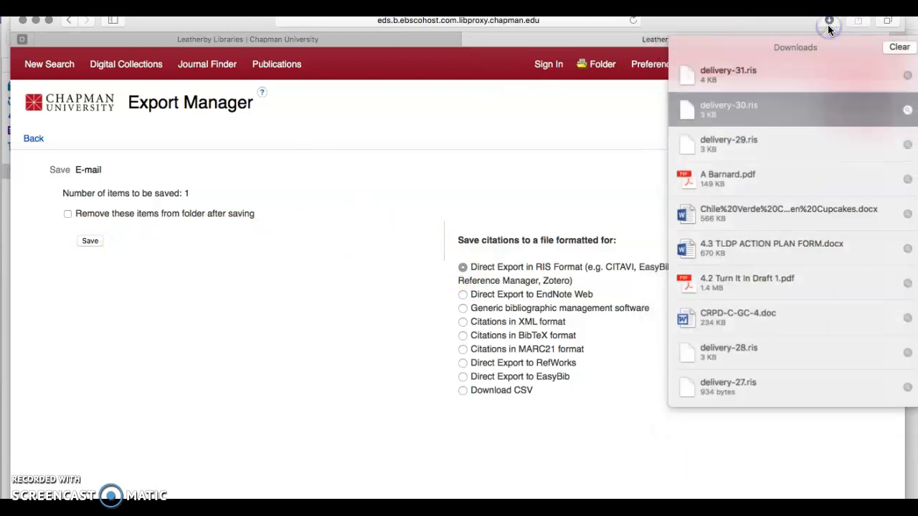
{"action": "double_click", "coordinate": [688, 77]}
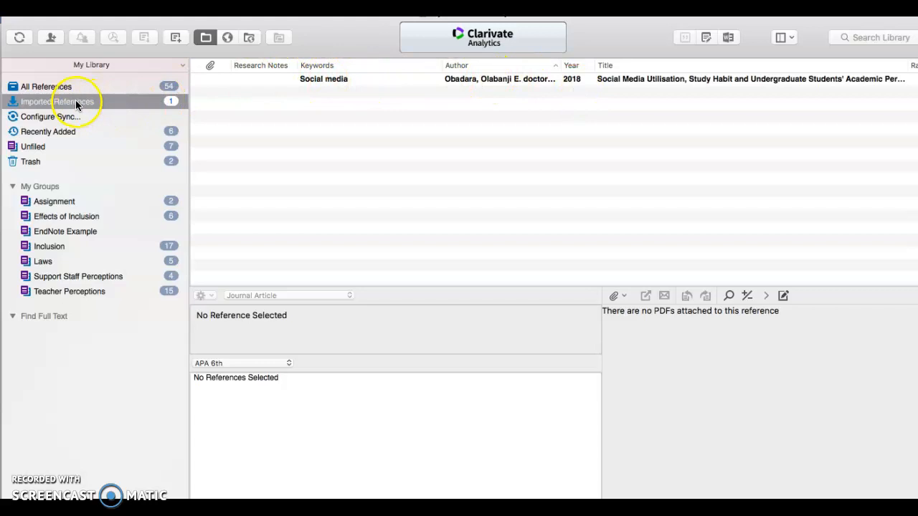
{"action": "left_click", "coordinate": [282, 79]}
{"action": "left_click_drag", "start_coordinate": [310, 83], "coordinate": [60, 234]}
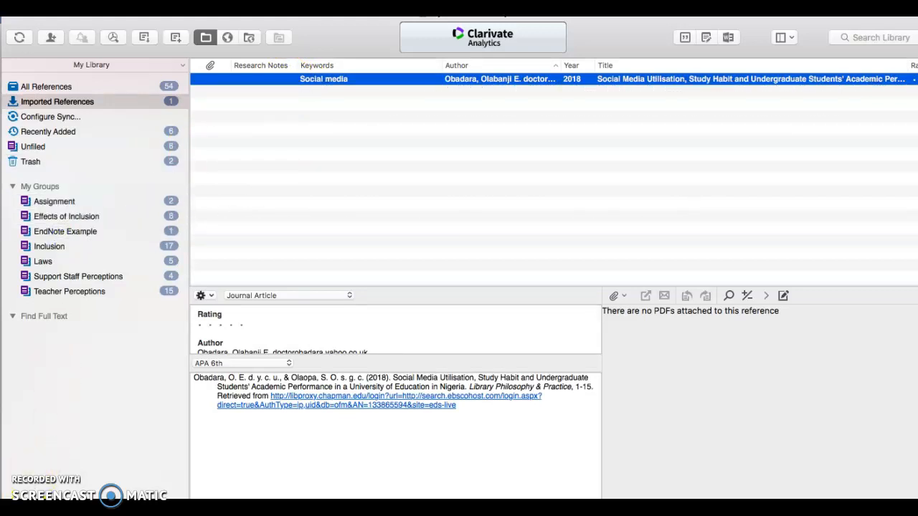
Attach the Example Article PDF from the Doctorate > EndNote Example folder to the social media reference in the EndNote Example group.
{"action": "left_click", "coordinate": [75, 231]}
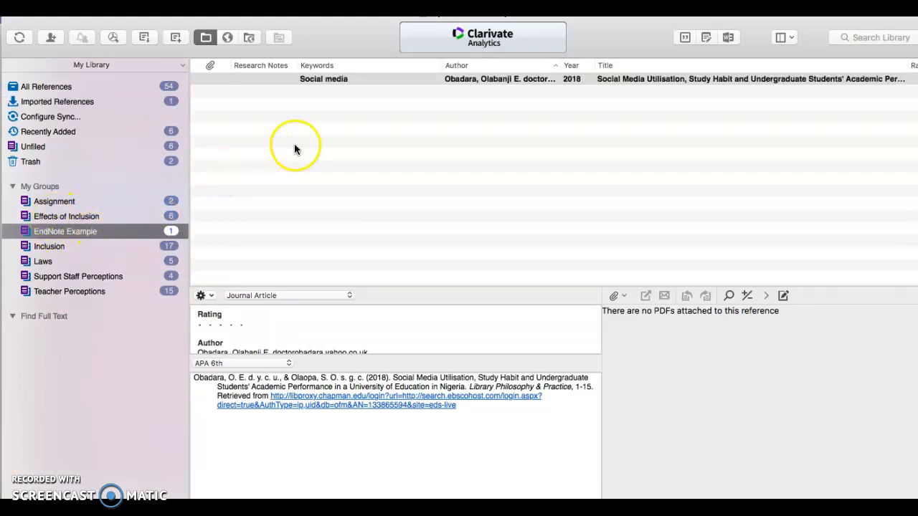
{"action": "left_click", "coordinate": [209, 77]}
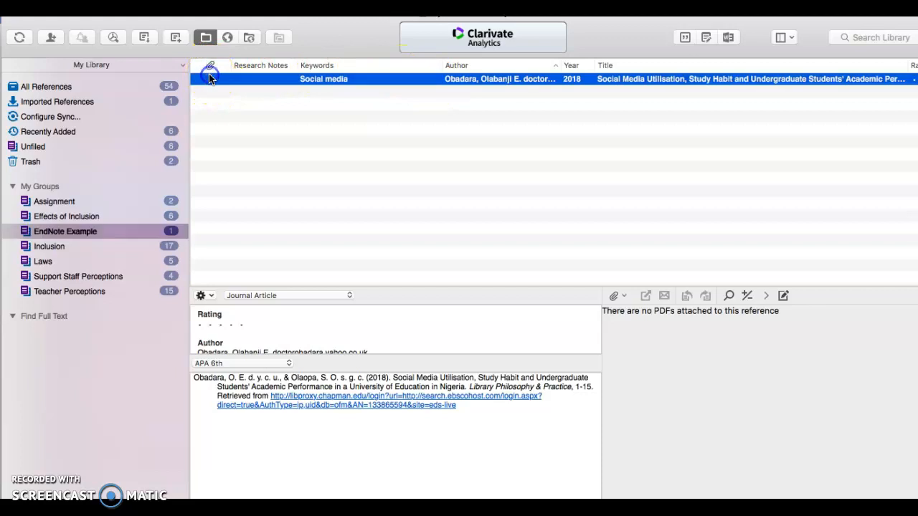
{"action": "right_click", "coordinate": [209, 78]}
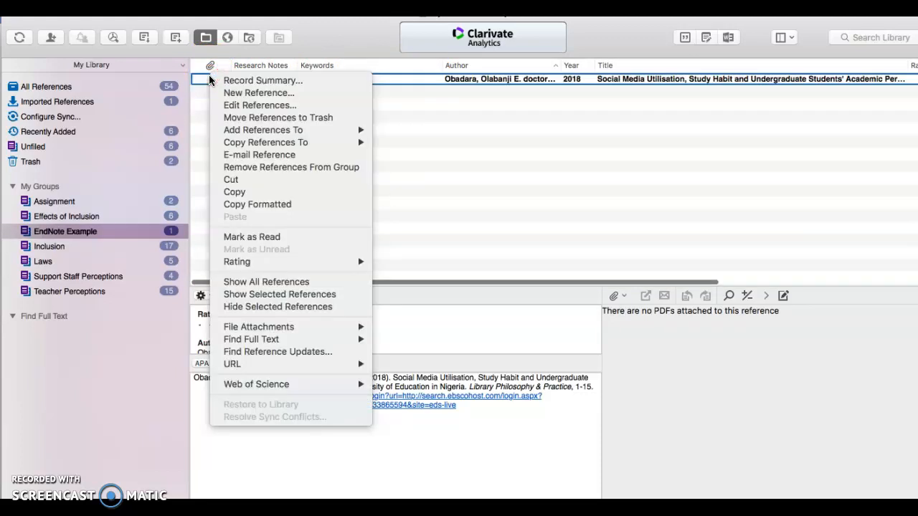
{"action": "mouse_move", "coordinate": [304, 329]}
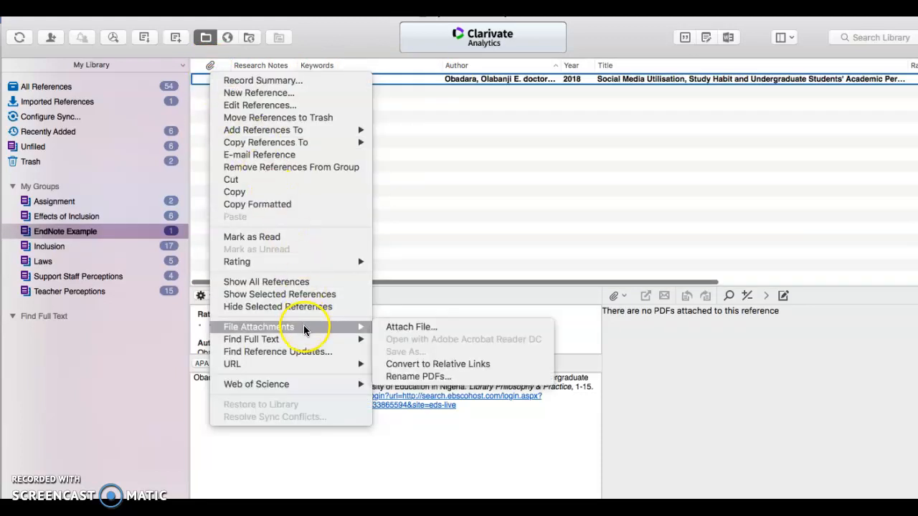
{"action": "left_click", "coordinate": [420, 329]}
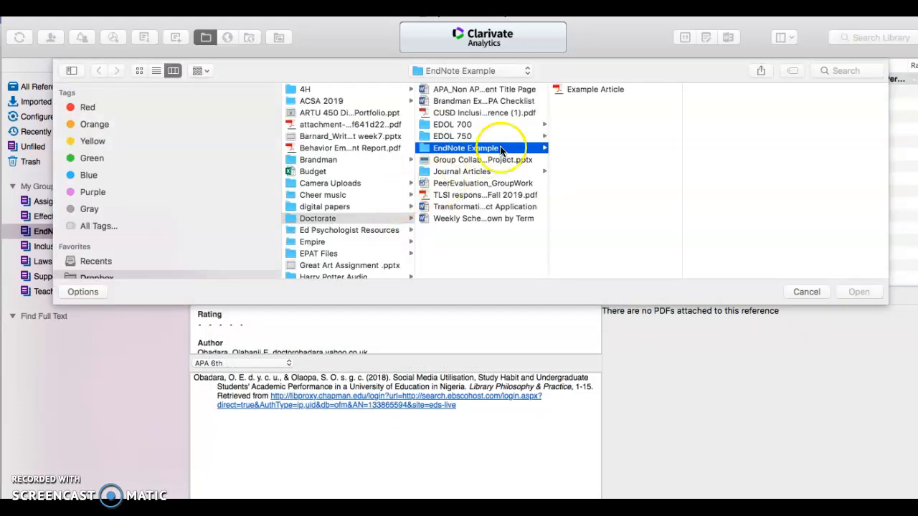
{"action": "left_click", "coordinate": [581, 90]}
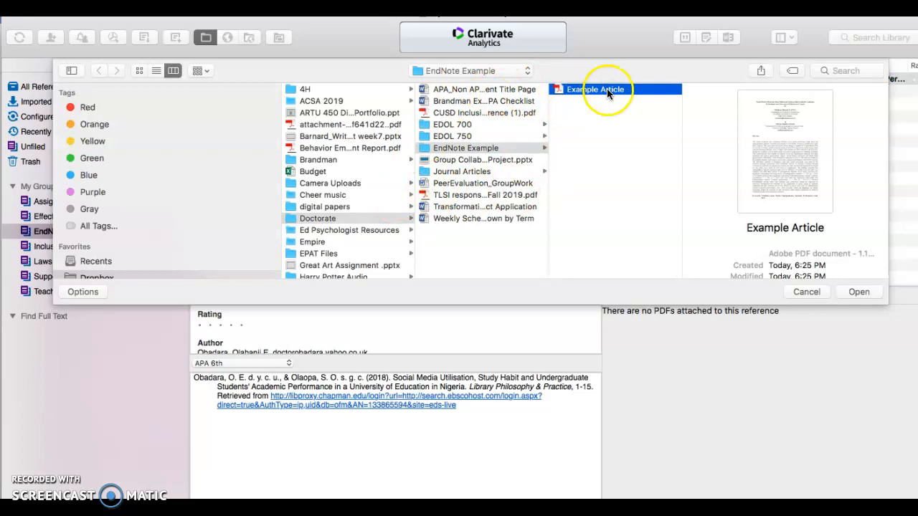
{"action": "left_click", "coordinate": [858, 292]}
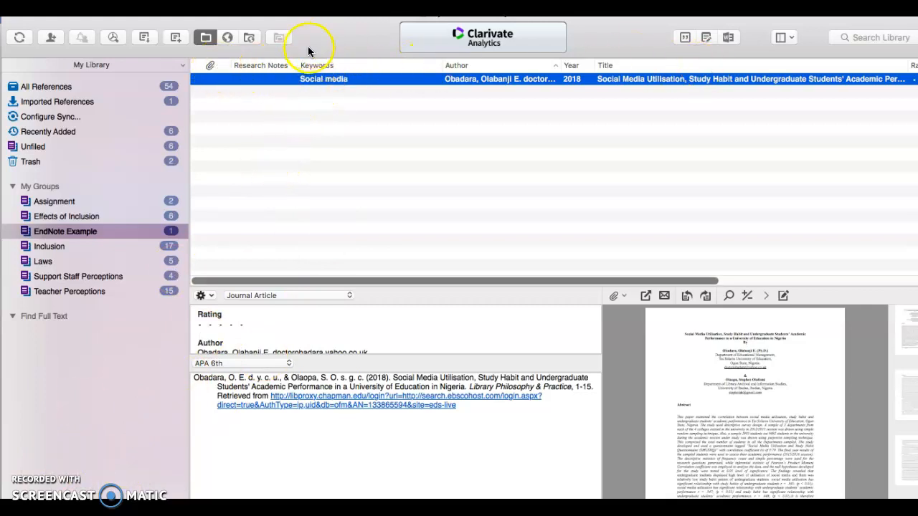
Show the Volume column in the reference list and hide it again.
{"action": "right_click", "coordinate": [323, 66]}
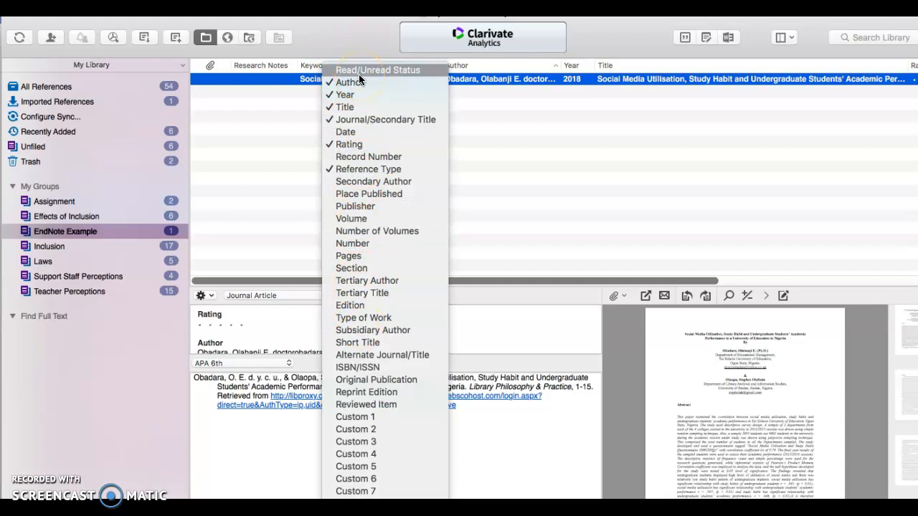
{"action": "left_click", "coordinate": [345, 218]}
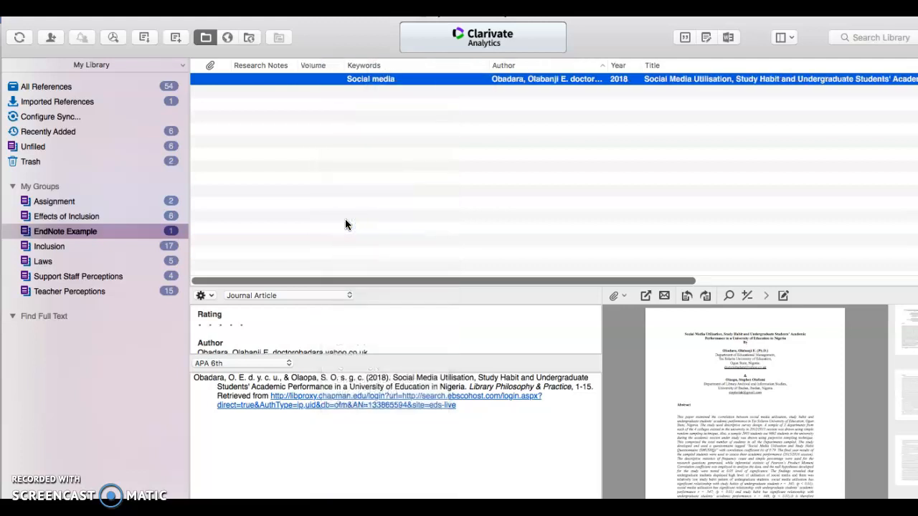
{"action": "right_click", "coordinate": [313, 66]}
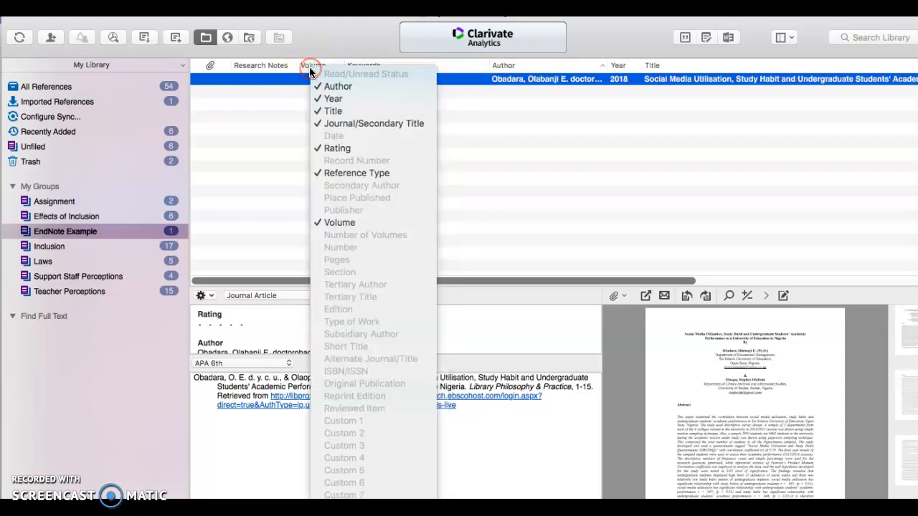
{"action": "left_click", "coordinate": [338, 224]}
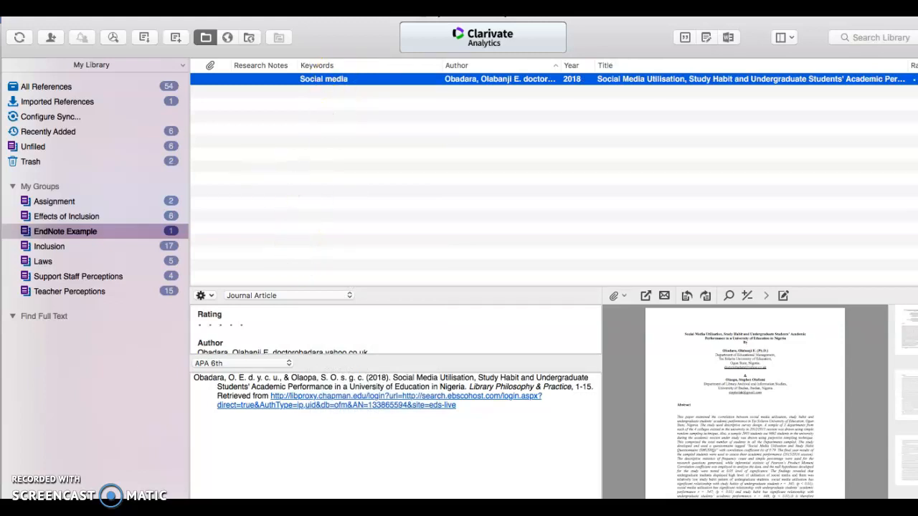
Add "Effective, study habits, college students," as a new first line in the social media reference's Keywords and save the record.
{"action": "left_click", "coordinate": [270, 325]}
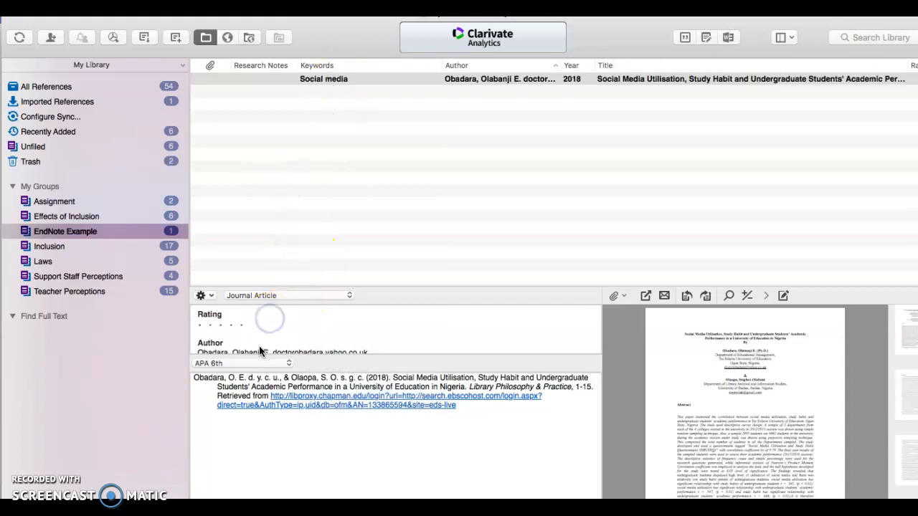
{"action": "left_click", "coordinate": [262, 350]}
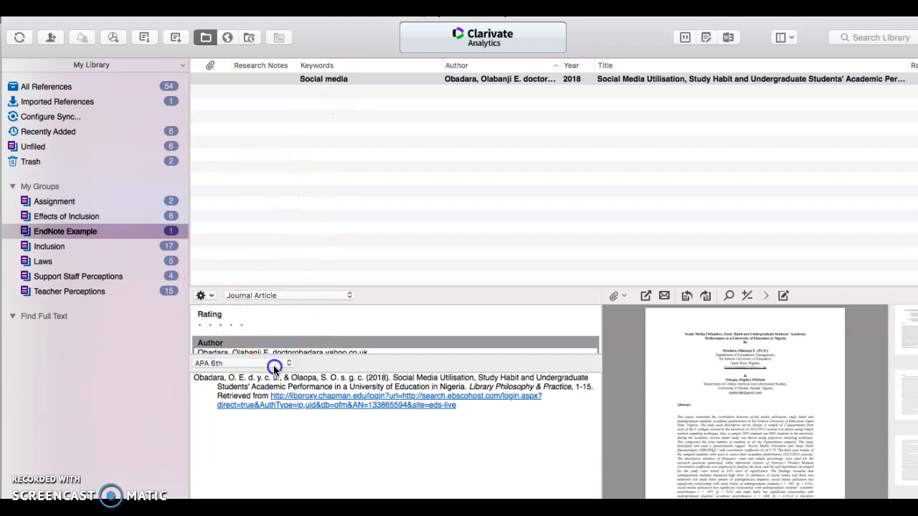
{"action": "left_click_drag", "start_coordinate": [272, 351], "coordinate": [252, 335]}
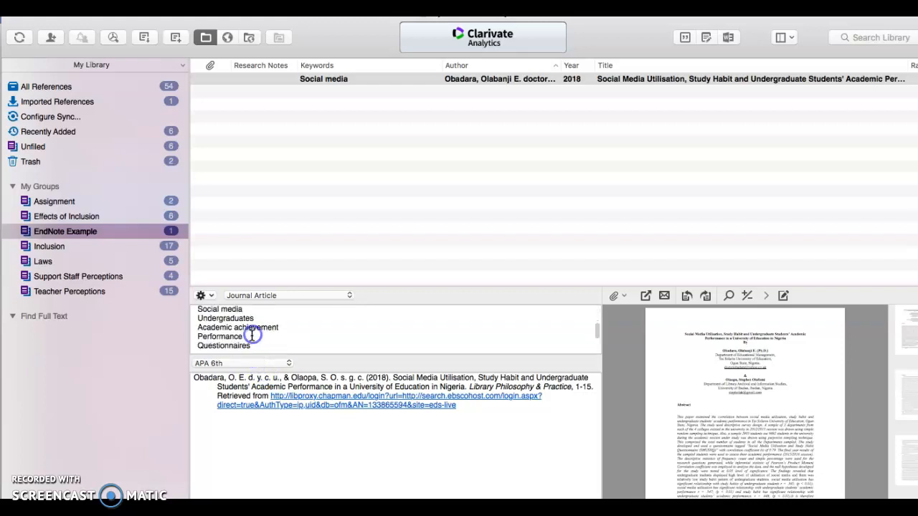
{"action": "left_click", "coordinate": [197, 310]}
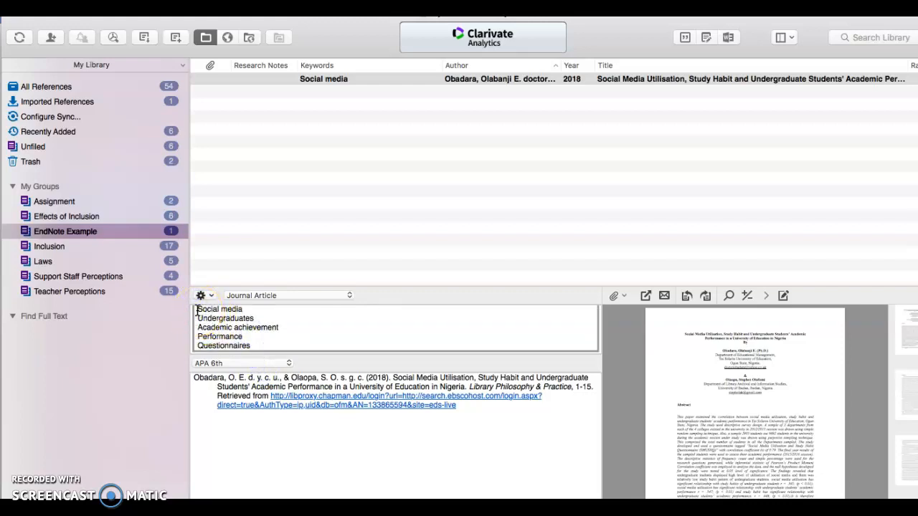
{"action": "type", "text": "Effective"}
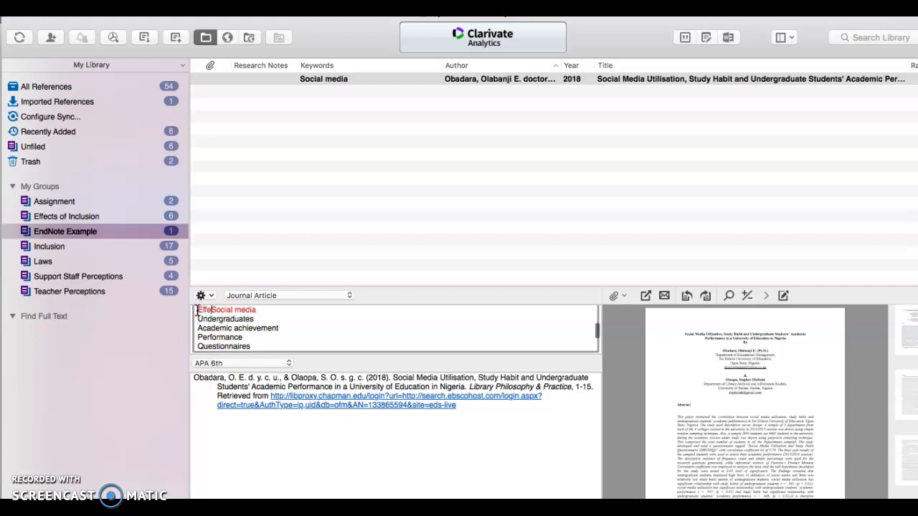
{"action": "type", "text": ", study ha"}
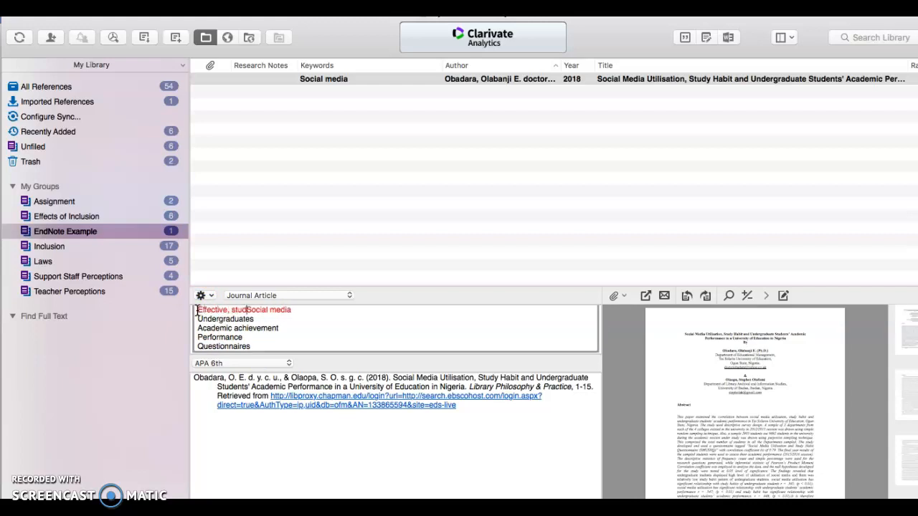
{"action": "type", "text": "its, college students,"}
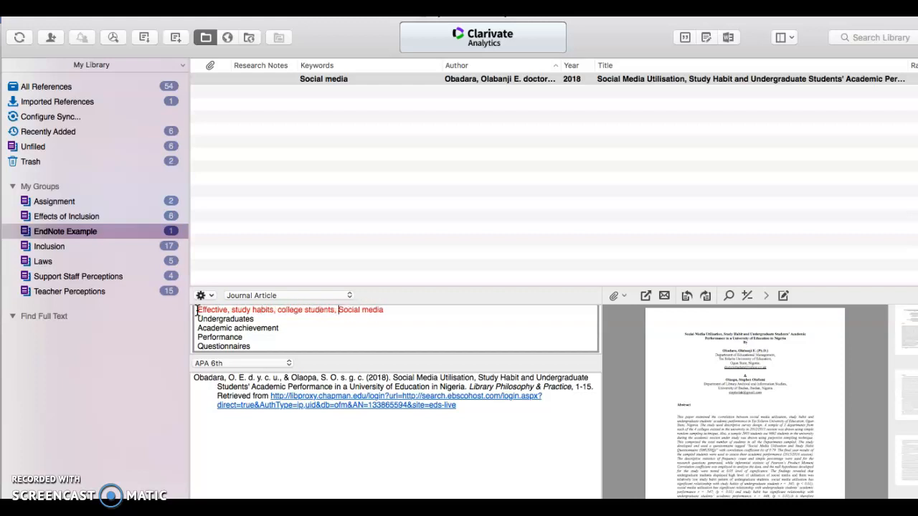
{"action": "key", "text": "Return"}
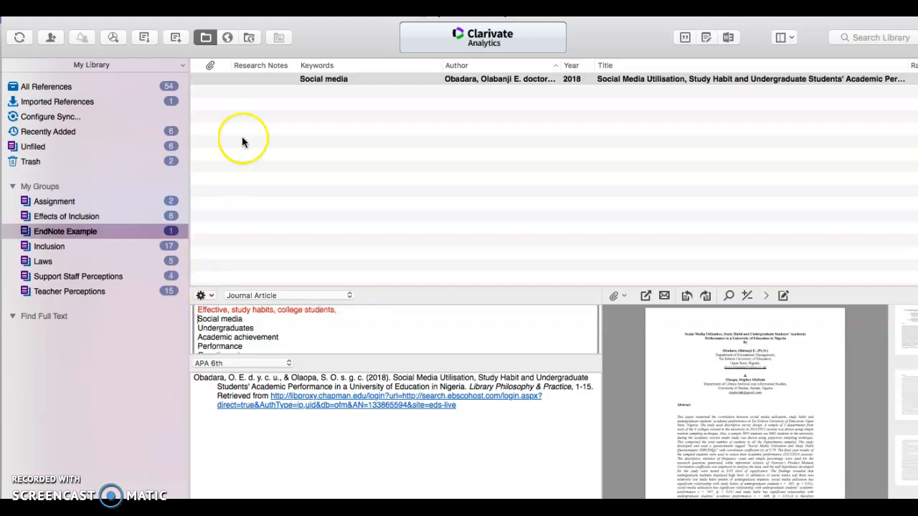
{"action": "left_click", "coordinate": [366, 135]}
{"action": "left_click", "coordinate": [586, 142]}
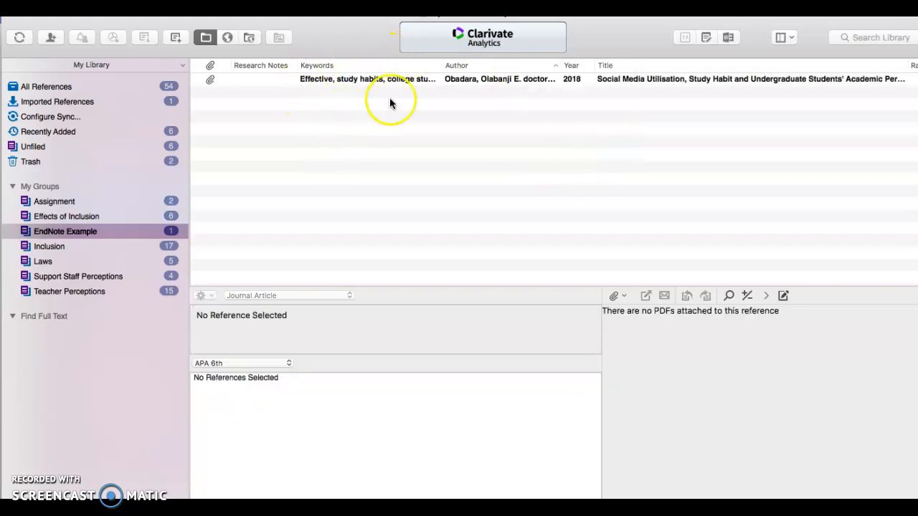
Enter the passage on factors influencing study habits in Nigeria in the reference's Research Notes, enclosed in quotation marks and followed by Pg. 240.
{"action": "left_click", "coordinate": [318, 81]}
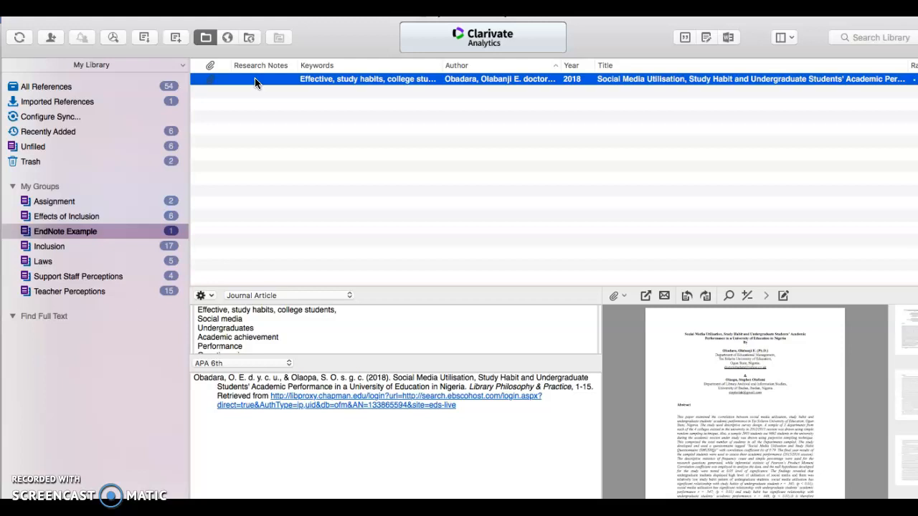
{"action": "left_click", "coordinate": [262, 328]}
{"action": "left_click_drag", "start_coordinate": [263, 328], "coordinate": [252, 352]}
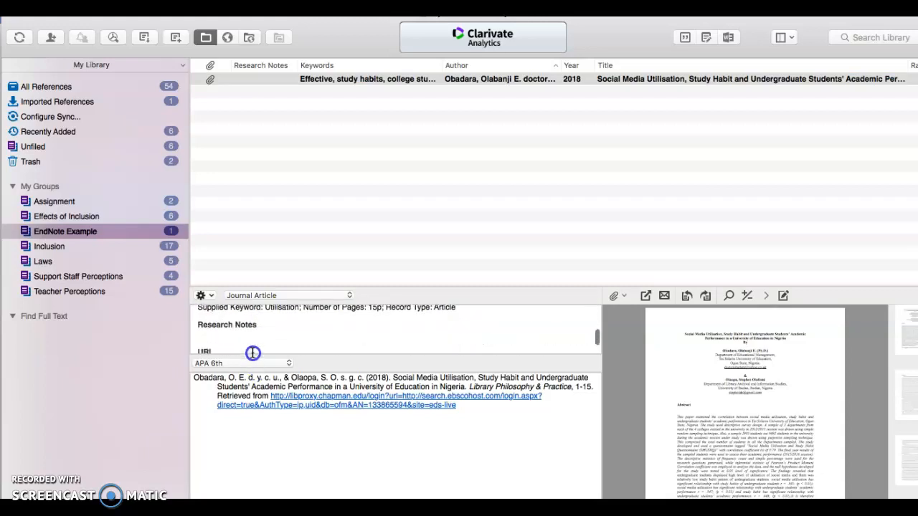
{"action": "left_click", "coordinate": [226, 336]}
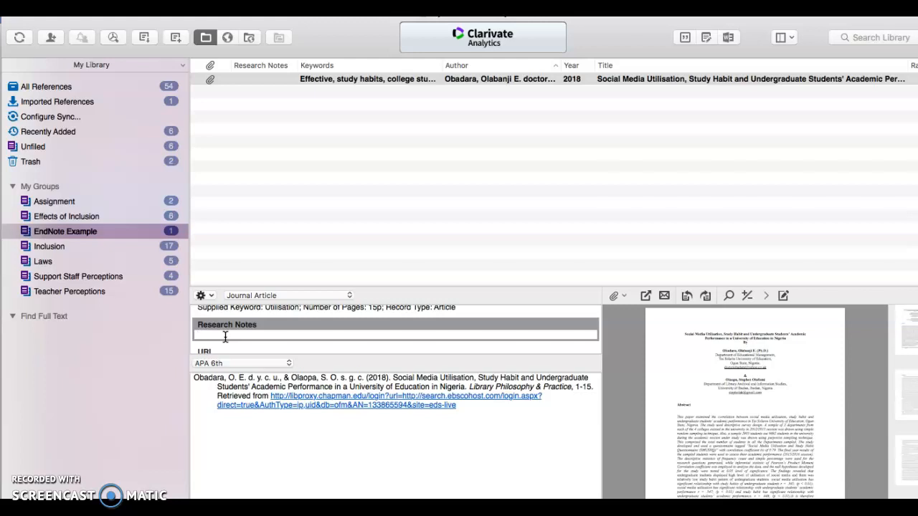
{"action": "type", "text": "In Nigeria, there are many factors influencing the ability of students to cultivate effective and efficient study habit. Nneji (2002) claimed that study habits are those learning tendencies that enable students to work privately. Study habit, when broken down involves the time put into study method used in studying and content of study."}
{"action": "left_click", "coordinate": [192, 330]}
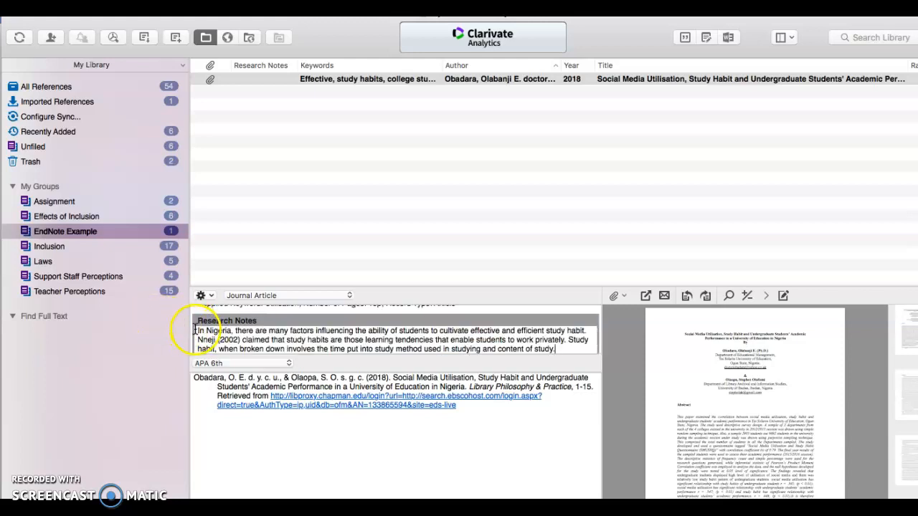
{"action": "type", "text": "\""}
{"action": "left_click", "coordinate": [569, 349]}
{"action": "type", "text": "\" Pg. 240"}
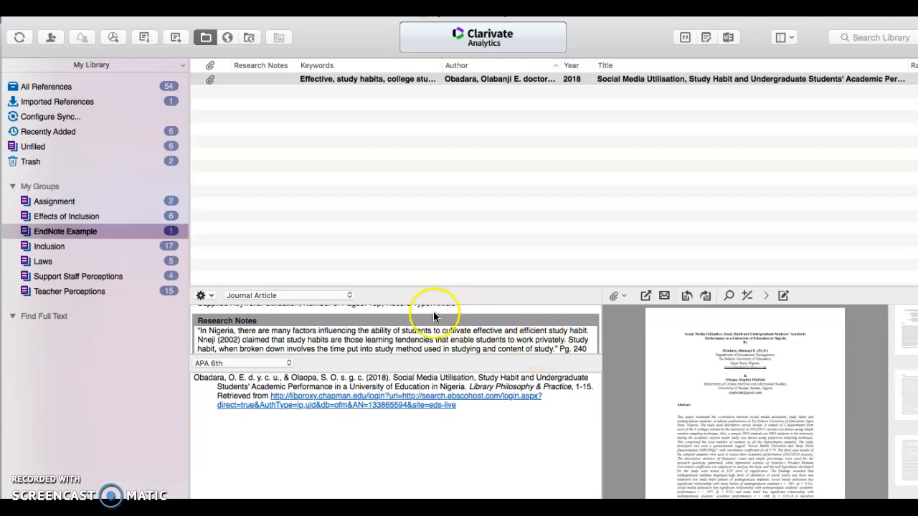
Number the quotation 1., add "2. Graphic on page 245 describes percentage of students who use social media for studying." below it, and save the record.
{"action": "left_click", "coordinate": [197, 332]}
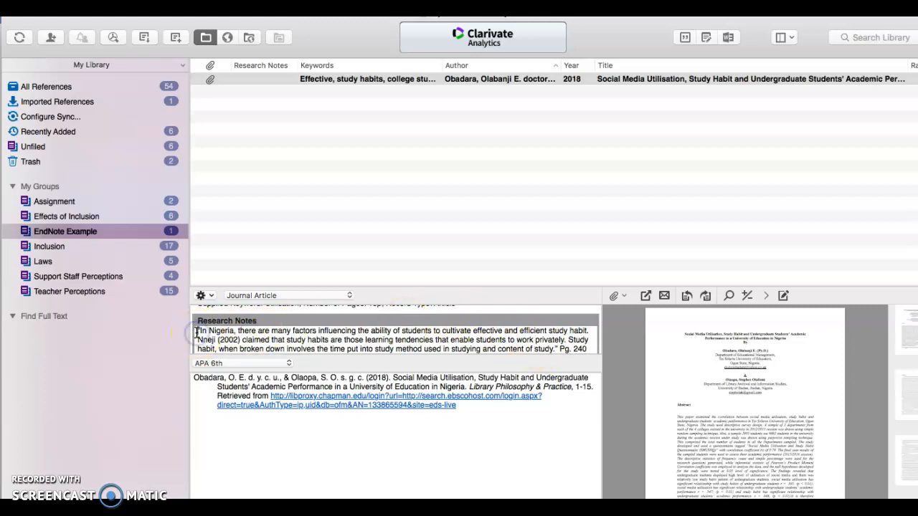
{"action": "type", "text": "1."}
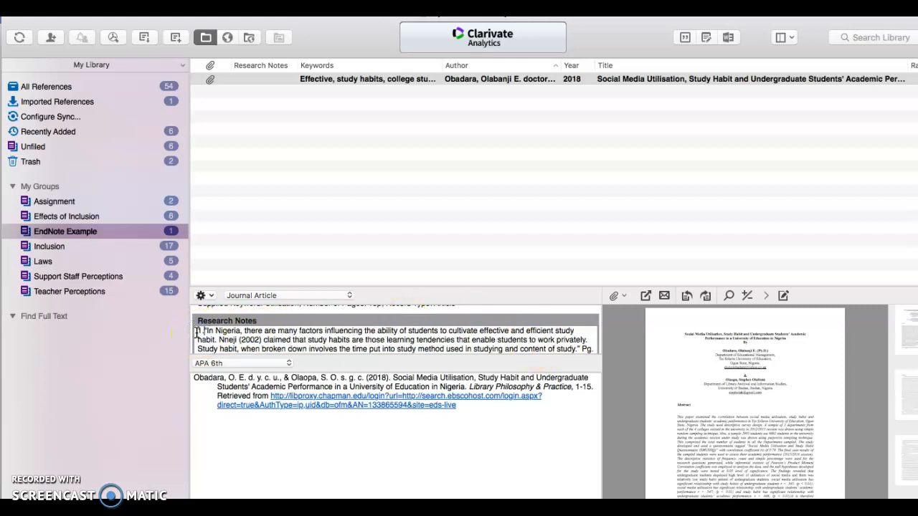
{"action": "scroll", "coordinate": [591, 346], "scroll_direction": "down", "scroll_amount": 1}
{"action": "left_click", "coordinate": [590, 346]}
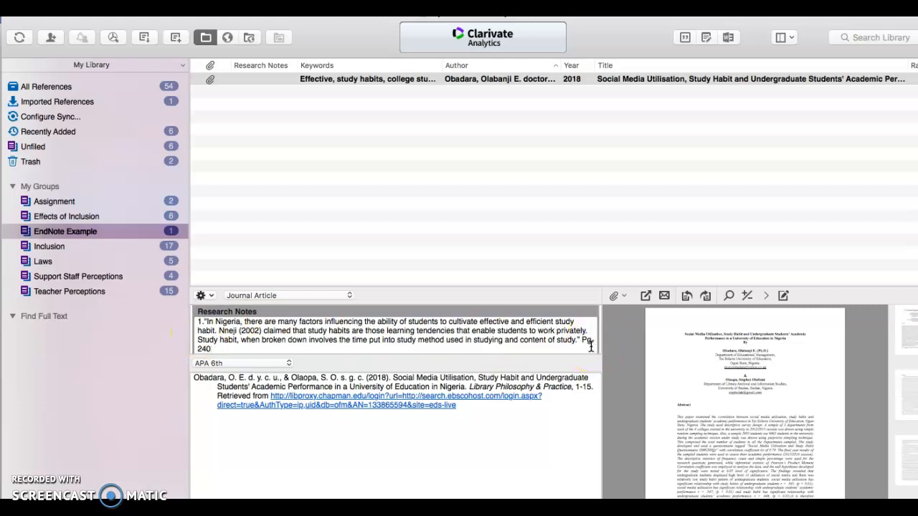
{"action": "key", "text": "Return"}
{"action": "type", "text": "2. G"}
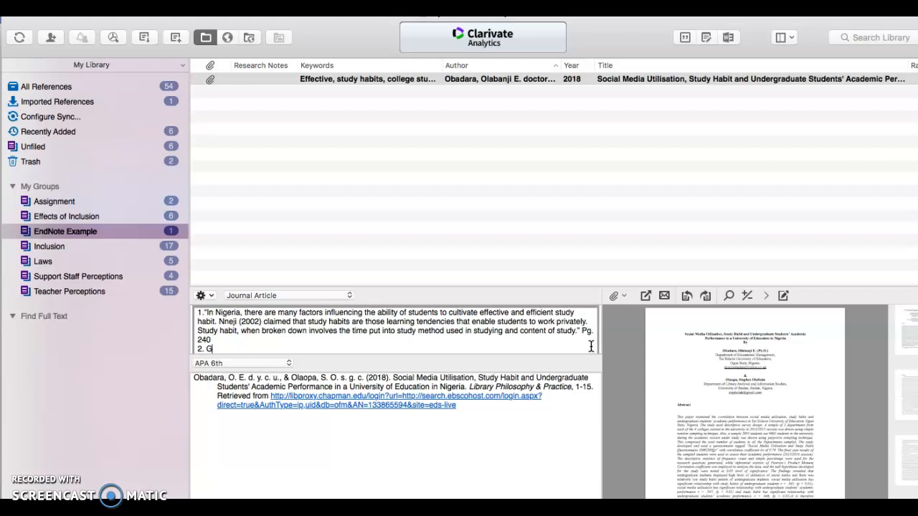
{"action": "type", "text": "raphic on page 245 (de"}
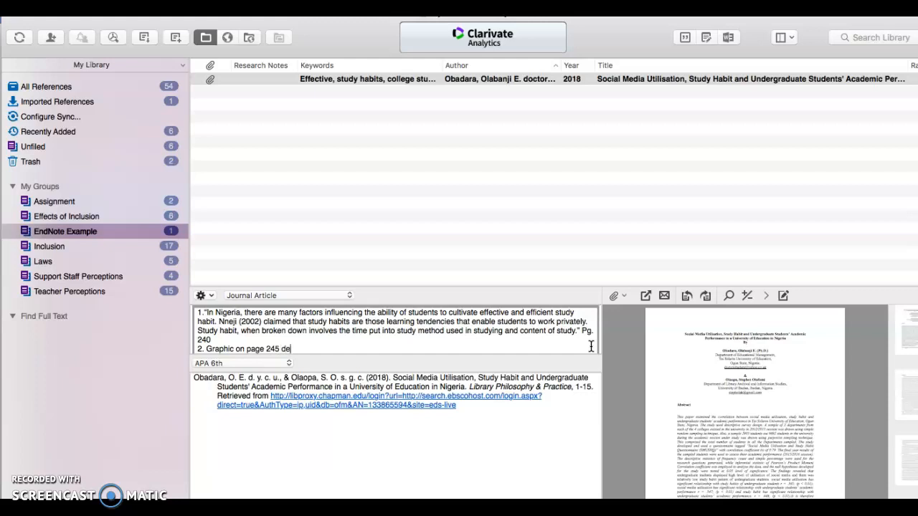
{"action": "type", "text": "scribes percentage of students who use social media for studying."}
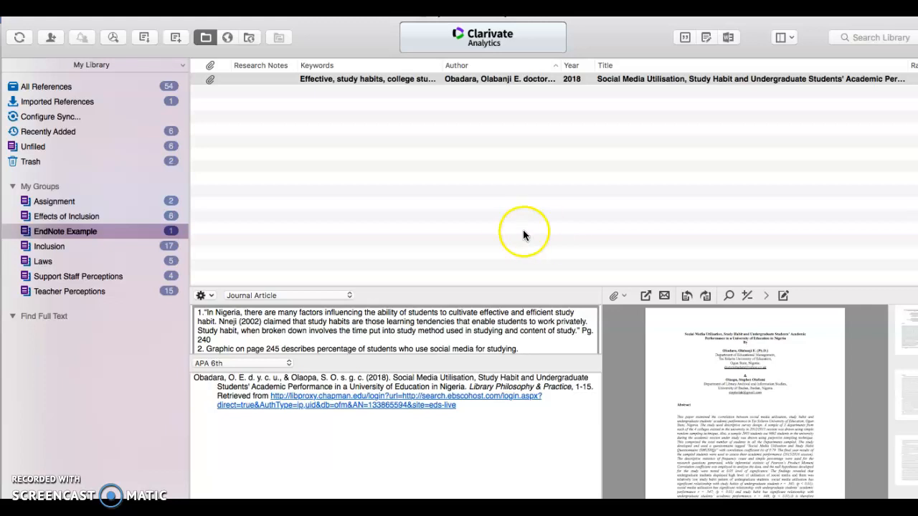
{"action": "left_click", "coordinate": [463, 188]}
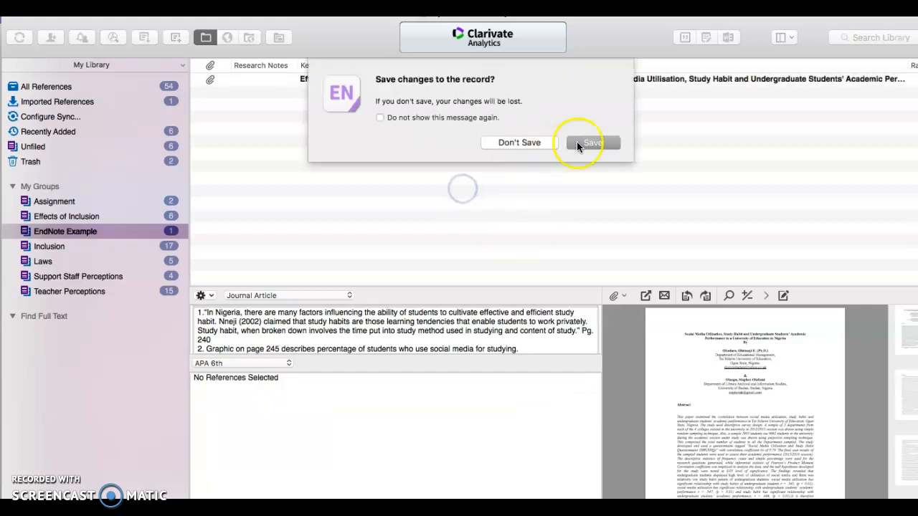
{"action": "left_click", "coordinate": [590, 121]}
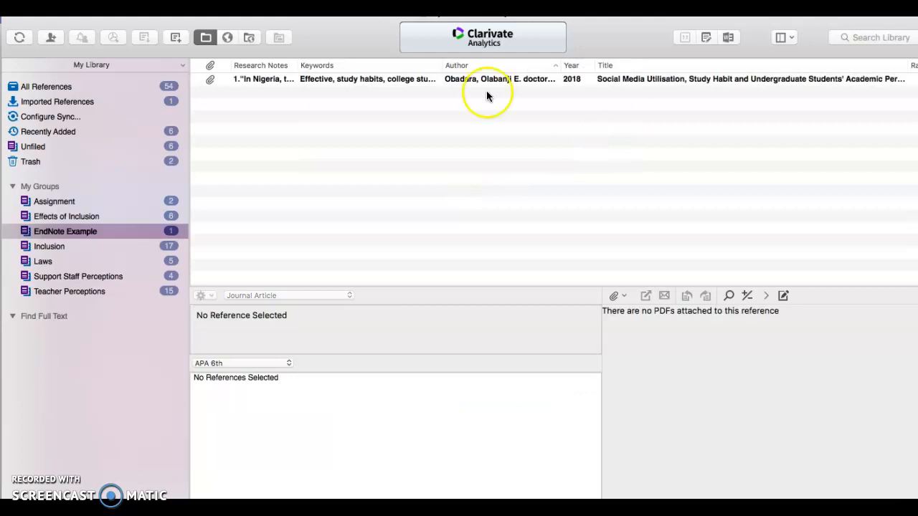
{"action": "left_click", "coordinate": [262, 79]}
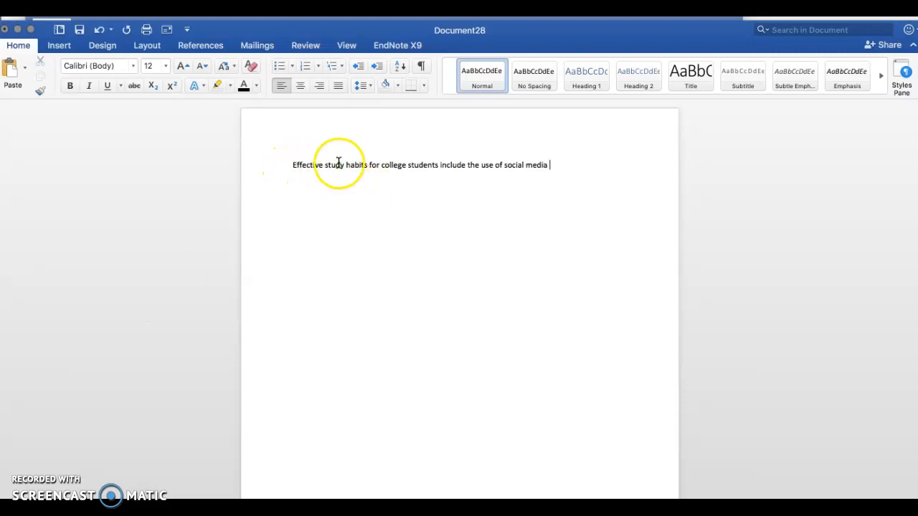
In the Word document, start an EndNote citation after "social media" and search the library for "study habits".
{"action": "left_click", "coordinate": [557, 164]}
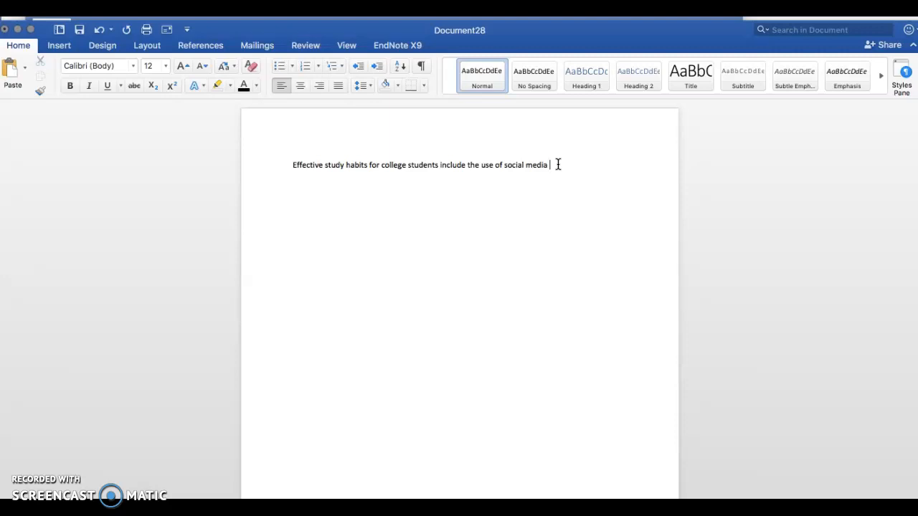
{"action": "left_click", "coordinate": [390, 48]}
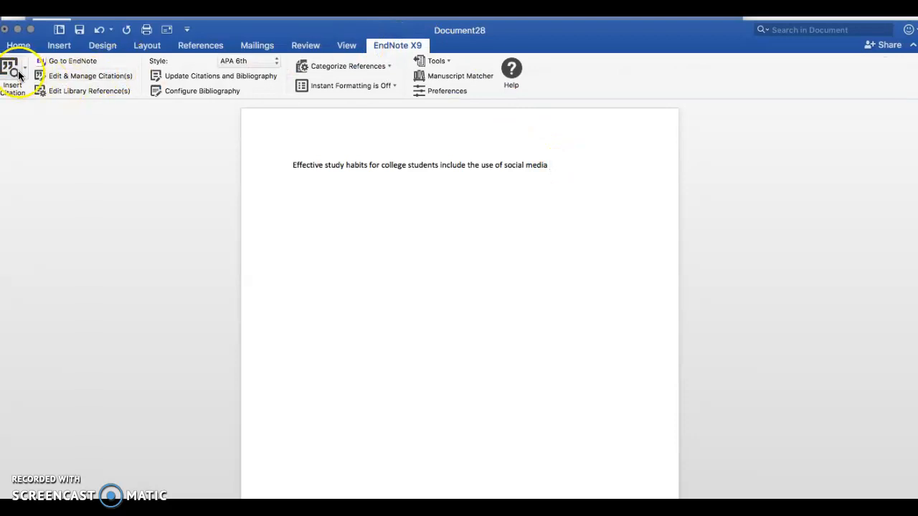
{"action": "left_click", "coordinate": [10, 73]}
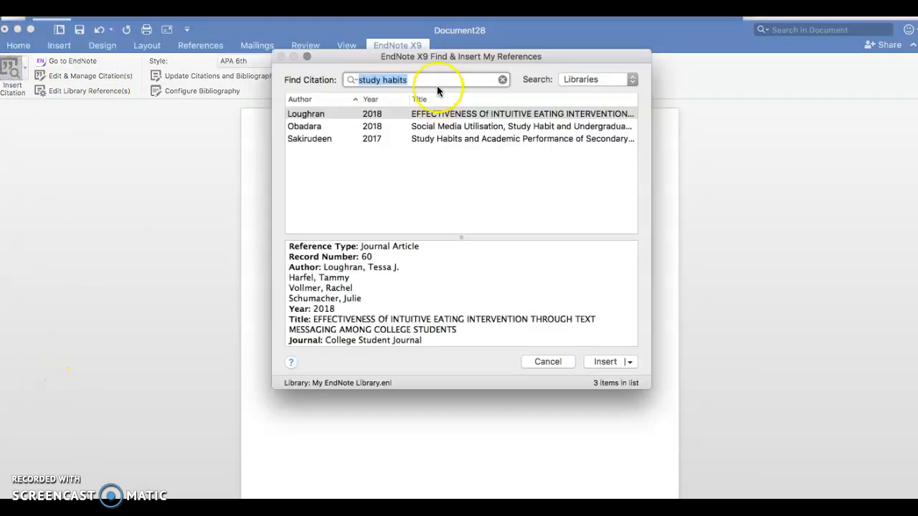
{"action": "left_click", "coordinate": [454, 127]}
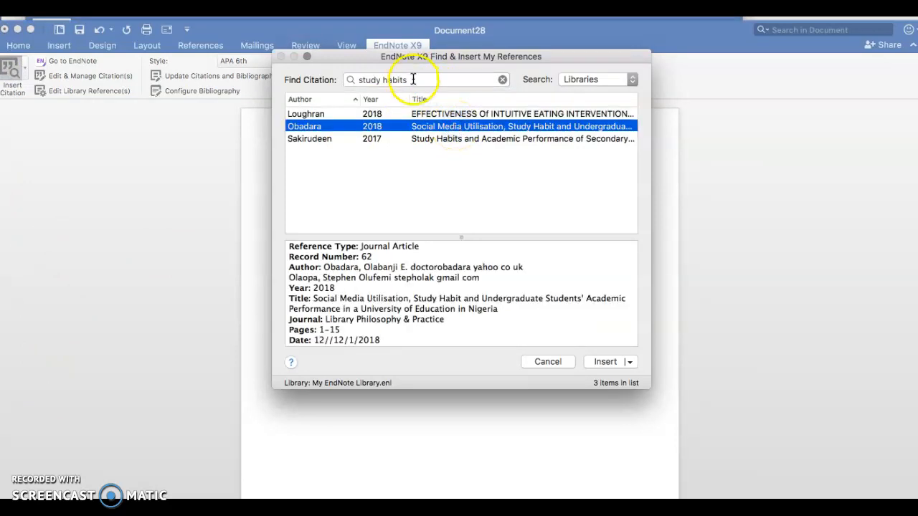
{"action": "left_click", "coordinate": [504, 80]}
{"action": "type", "text": "study"}
{"action": "type", "text": " habits"}
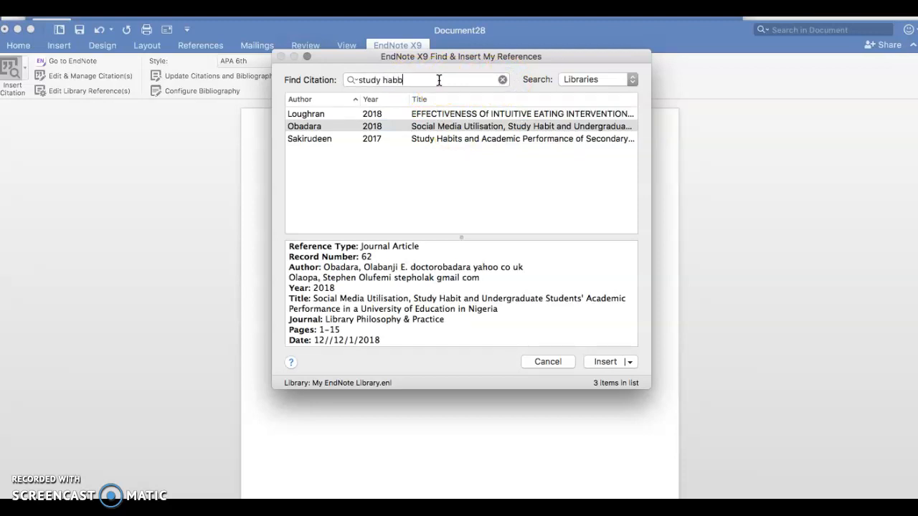
{"action": "key", "text": "Return"}
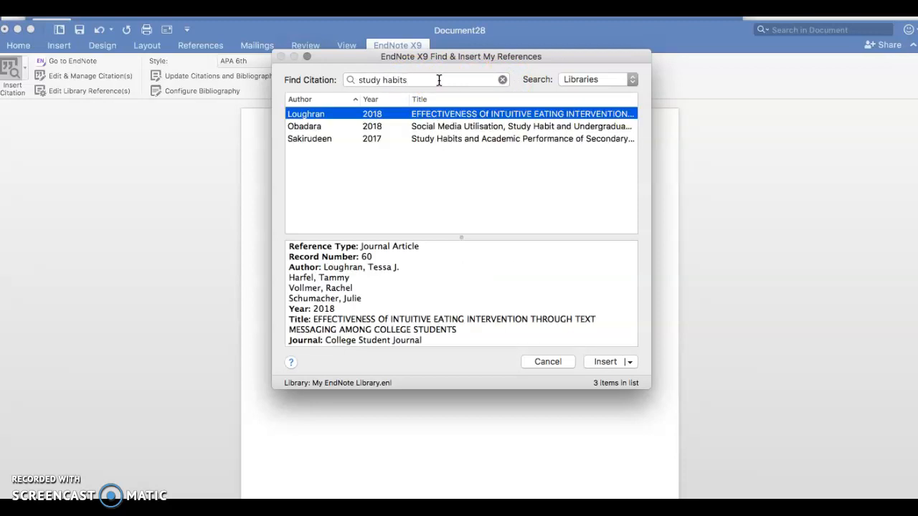
Search the library's citations for "effective" and for "college".
{"action": "left_click_drag", "start_coordinate": [413, 80], "coordinate": [308, 81]}
{"action": "type", "text": "effective"}
{"action": "key", "text": "Return"}
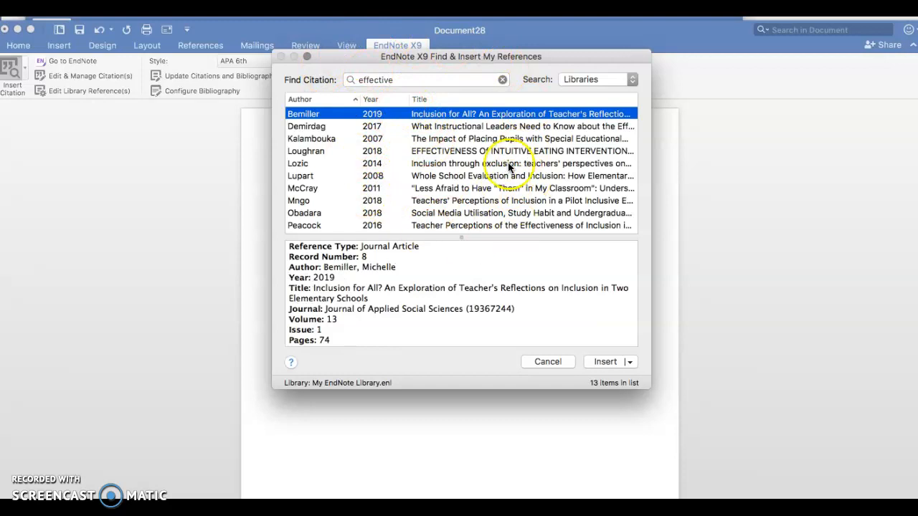
{"action": "left_click_drag", "start_coordinate": [405, 80], "coordinate": [321, 76]}
{"action": "type", "text": "college"}
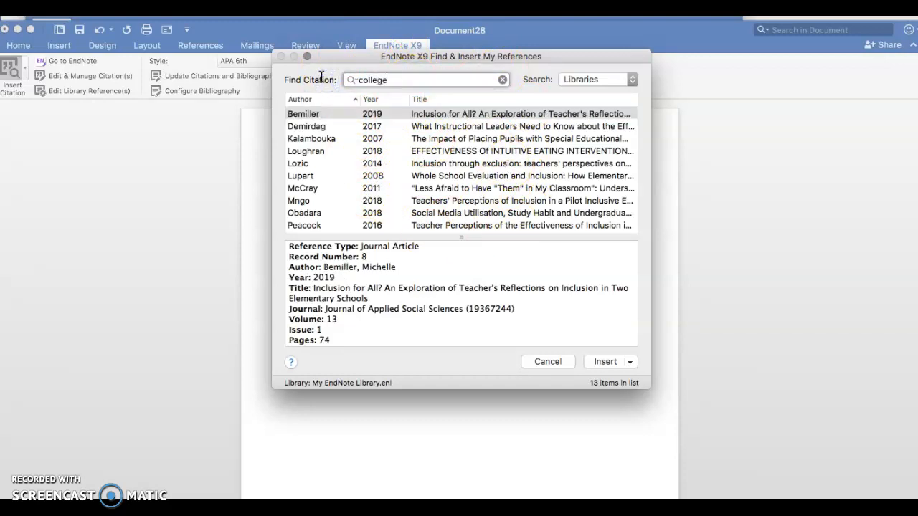
{"action": "key", "text": "Return"}
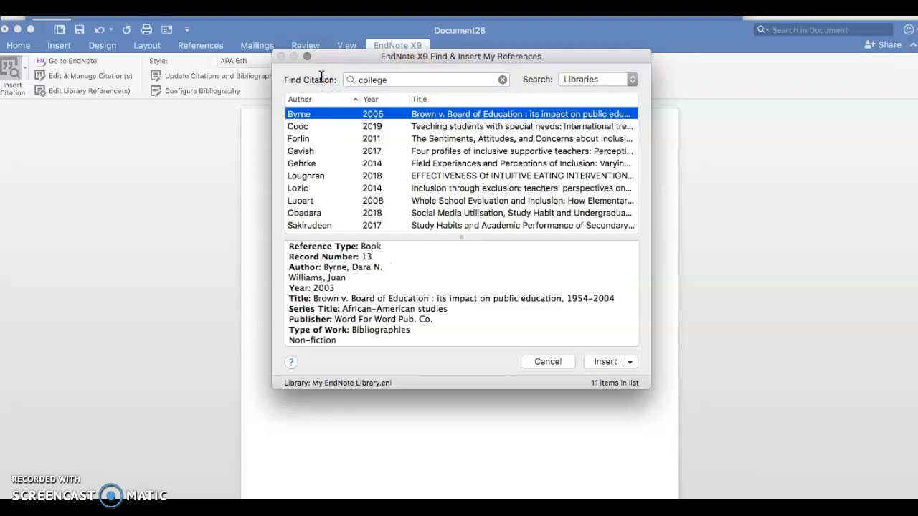
Search for "study habits" again and insert the 2018 Social Media Utilisation article as the sentence's citation.
{"action": "left_click_drag", "start_coordinate": [412, 80], "coordinate": [328, 79]}
{"action": "type", "text": "study habits"}
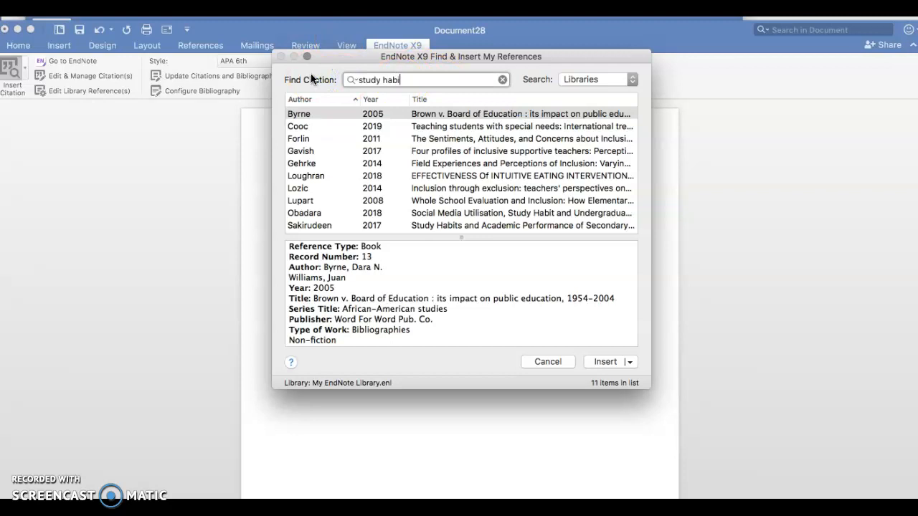
{"action": "key", "text": "Return"}
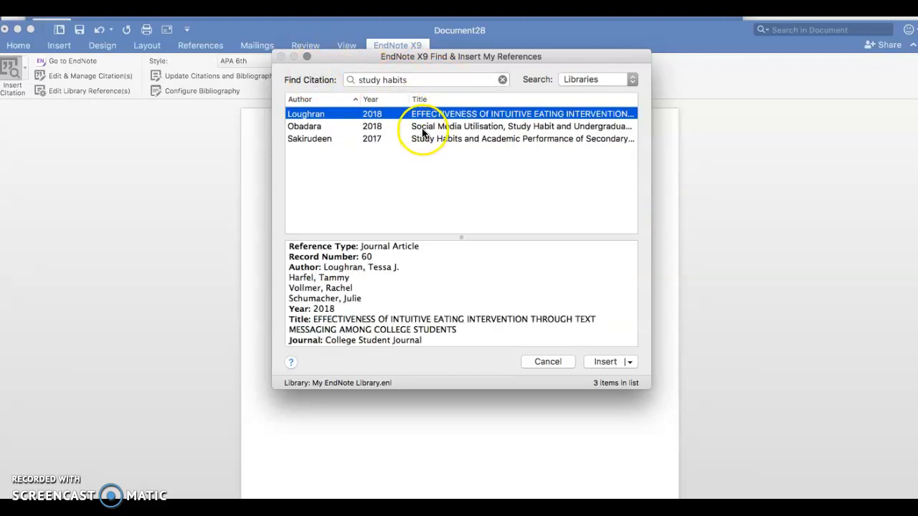
{"action": "left_click", "coordinate": [422, 128]}
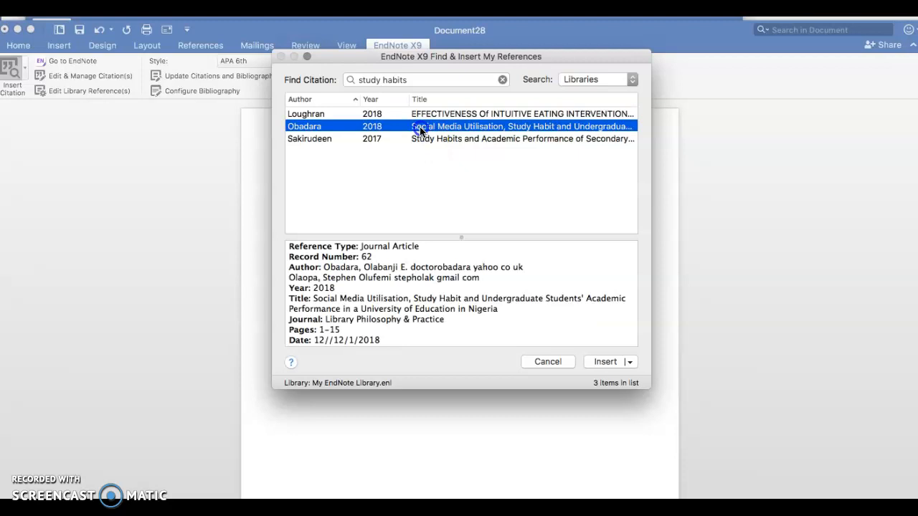
{"action": "double_click", "coordinate": [420, 128]}
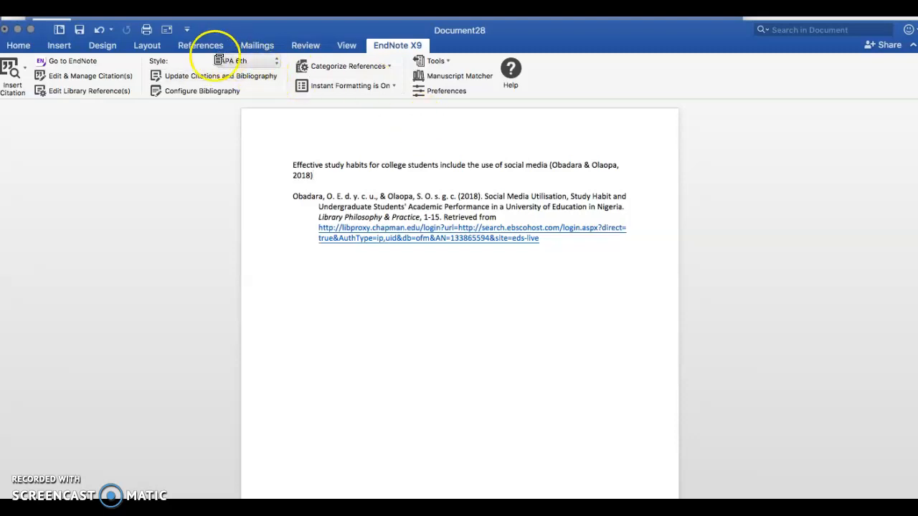
Switch the document's citation style to Chicago 17th Footnote and back to APA 6th.
{"action": "left_click", "coordinate": [262, 63]}
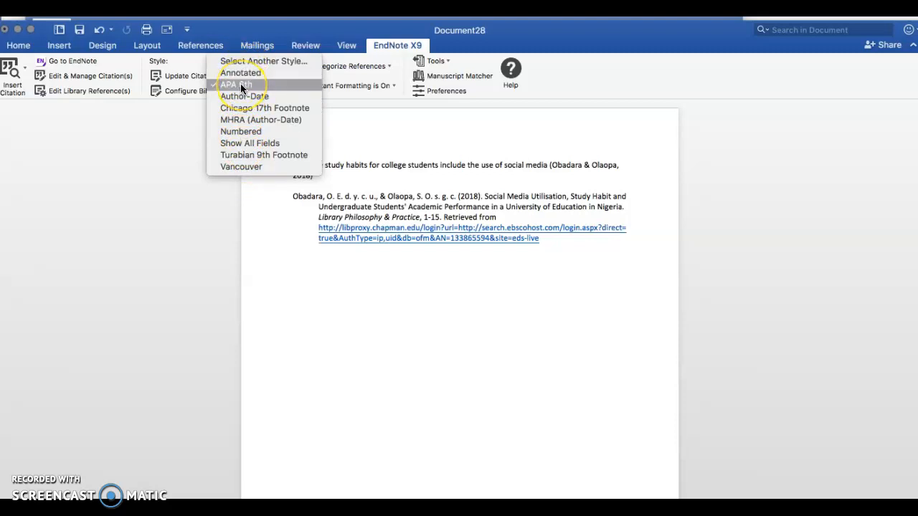
{"action": "left_click", "coordinate": [240, 108]}
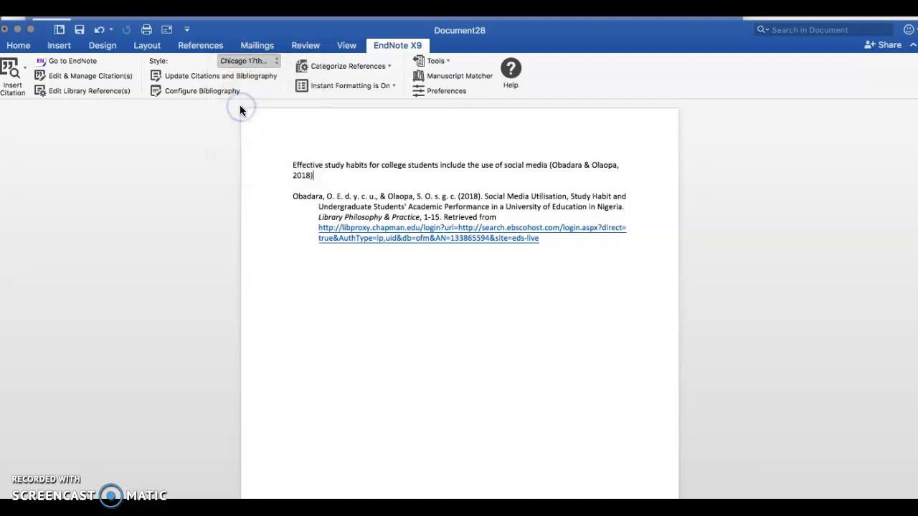
{"action": "left_click", "coordinate": [242, 61]}
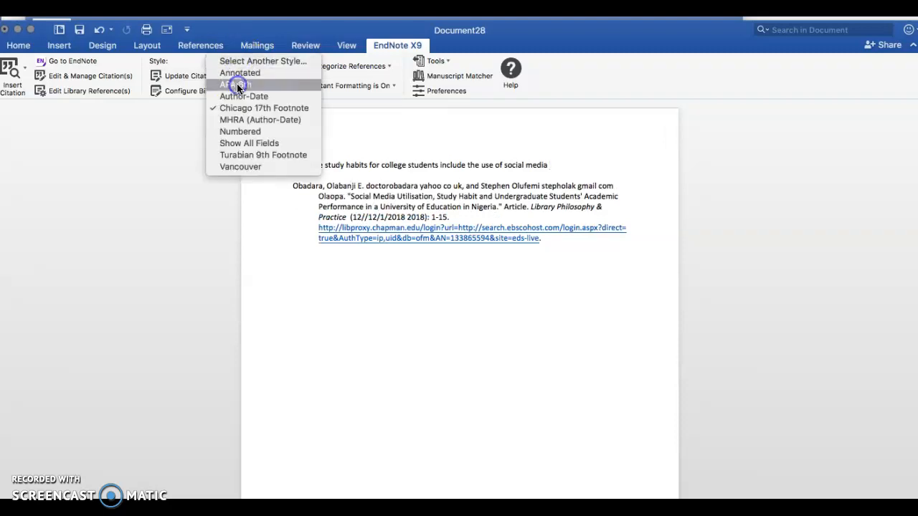
{"action": "left_click", "coordinate": [236, 84]}
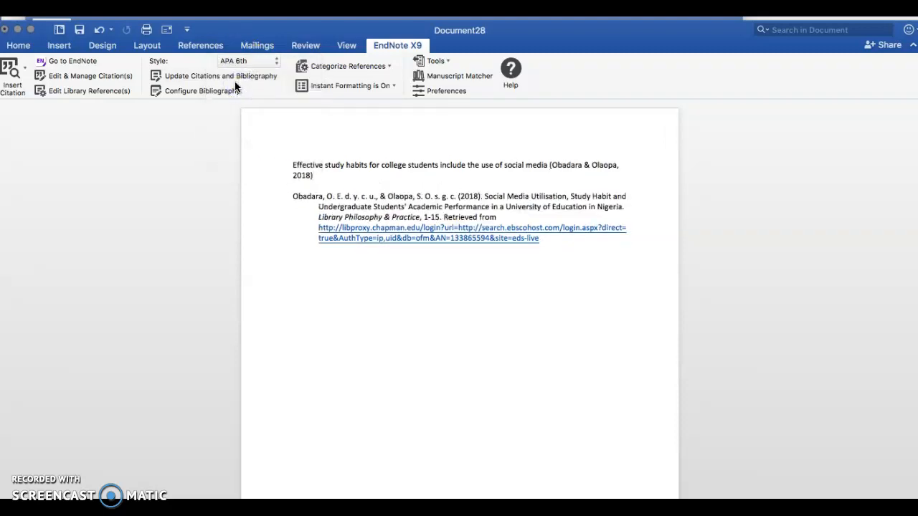